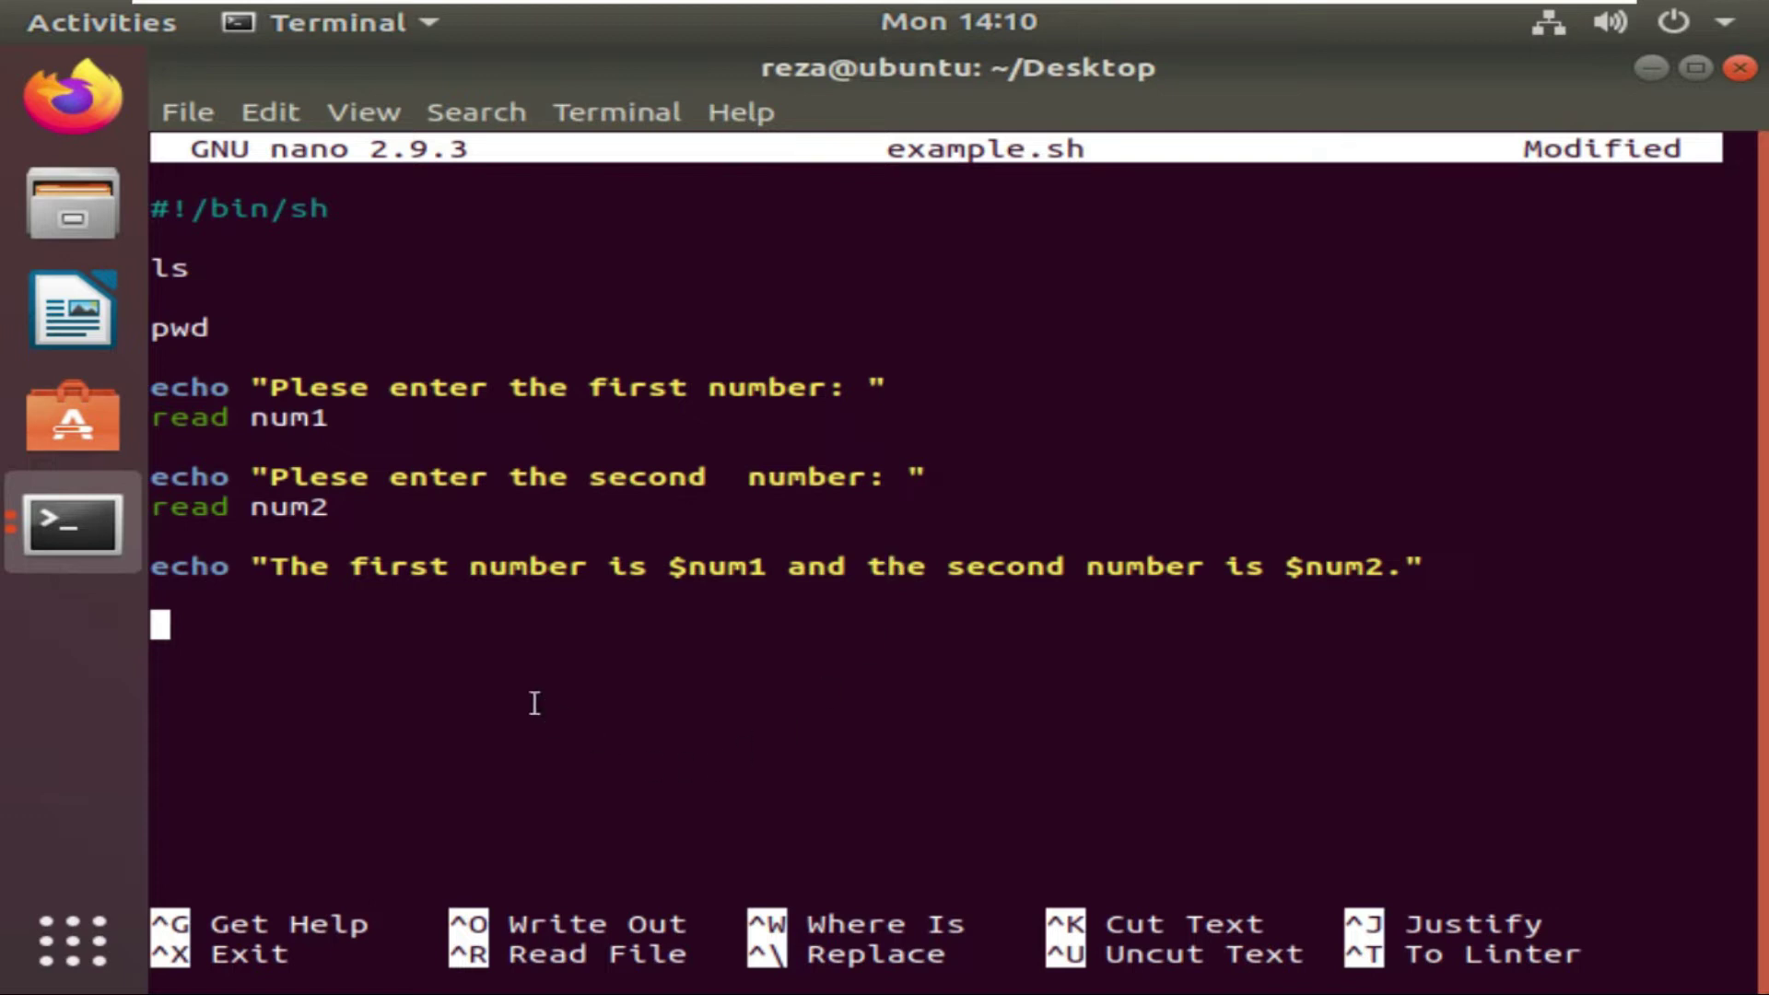
# - Enable auto-indent and write the condition line 'if [ $num1 -gt $num2 ]'
pyautogui.click(465, 665)
pyautogui.hotkey('alt', 'i')
pyautogui.write('f')
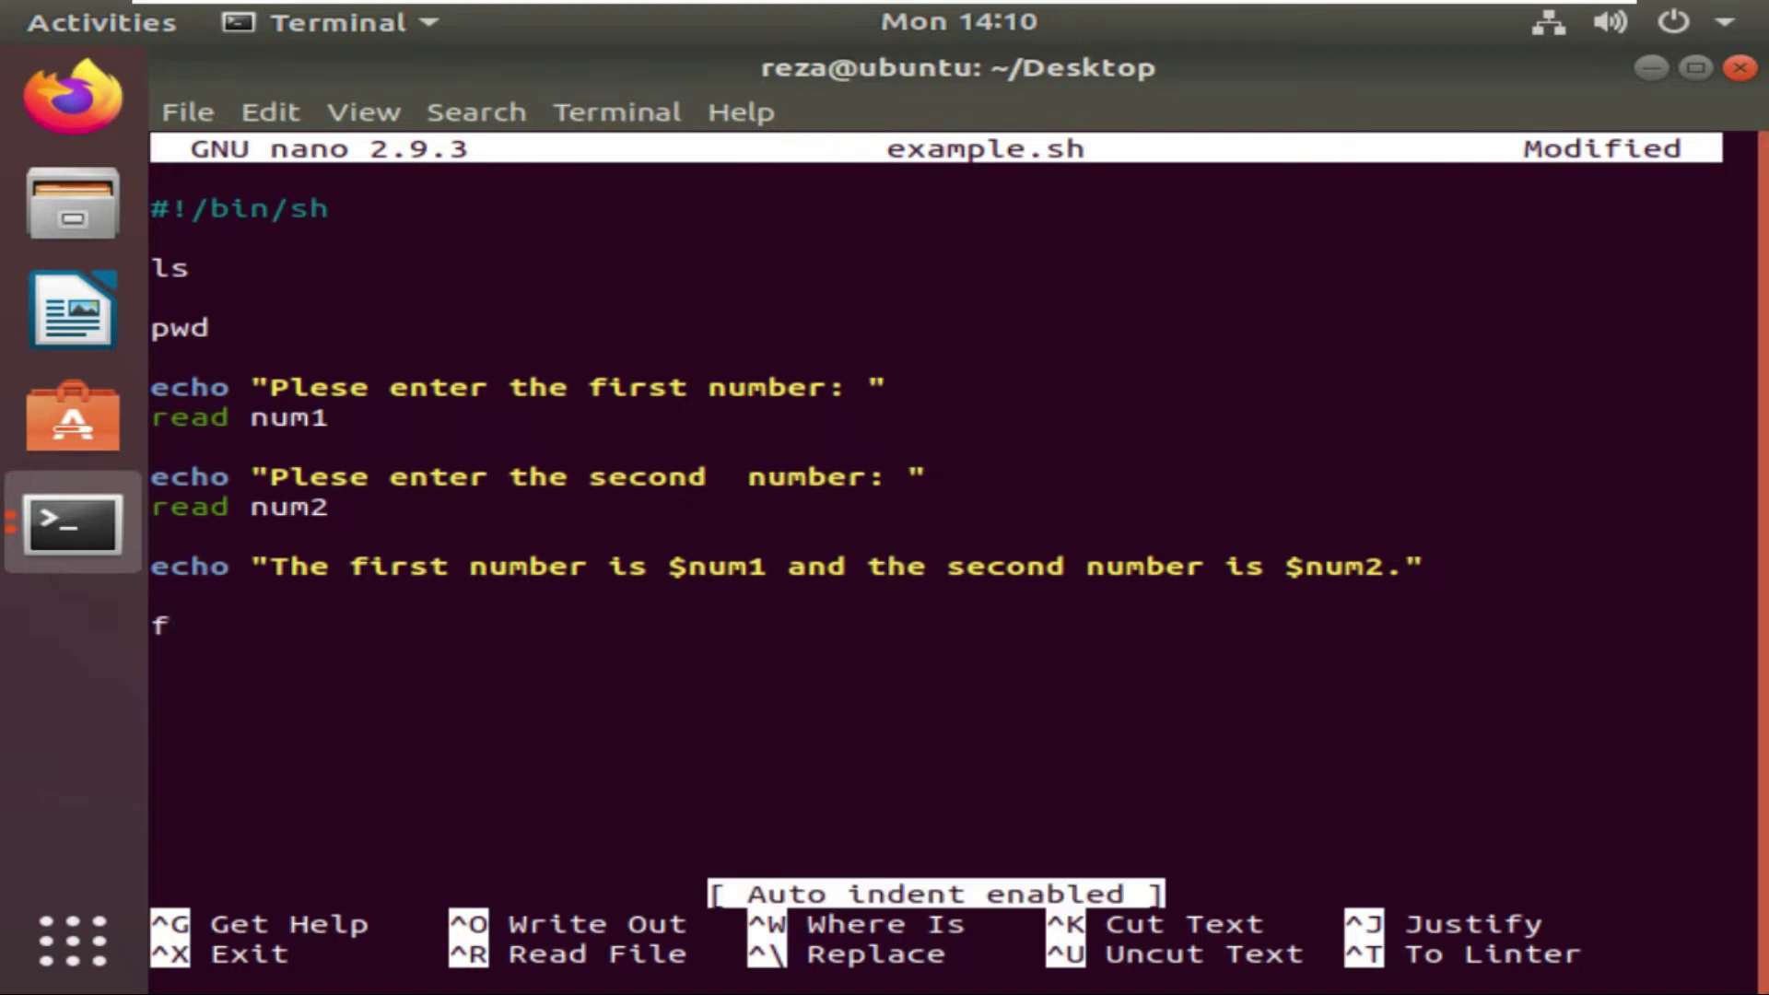
pyautogui.press('BackSpace')
pyautogui.write('if')
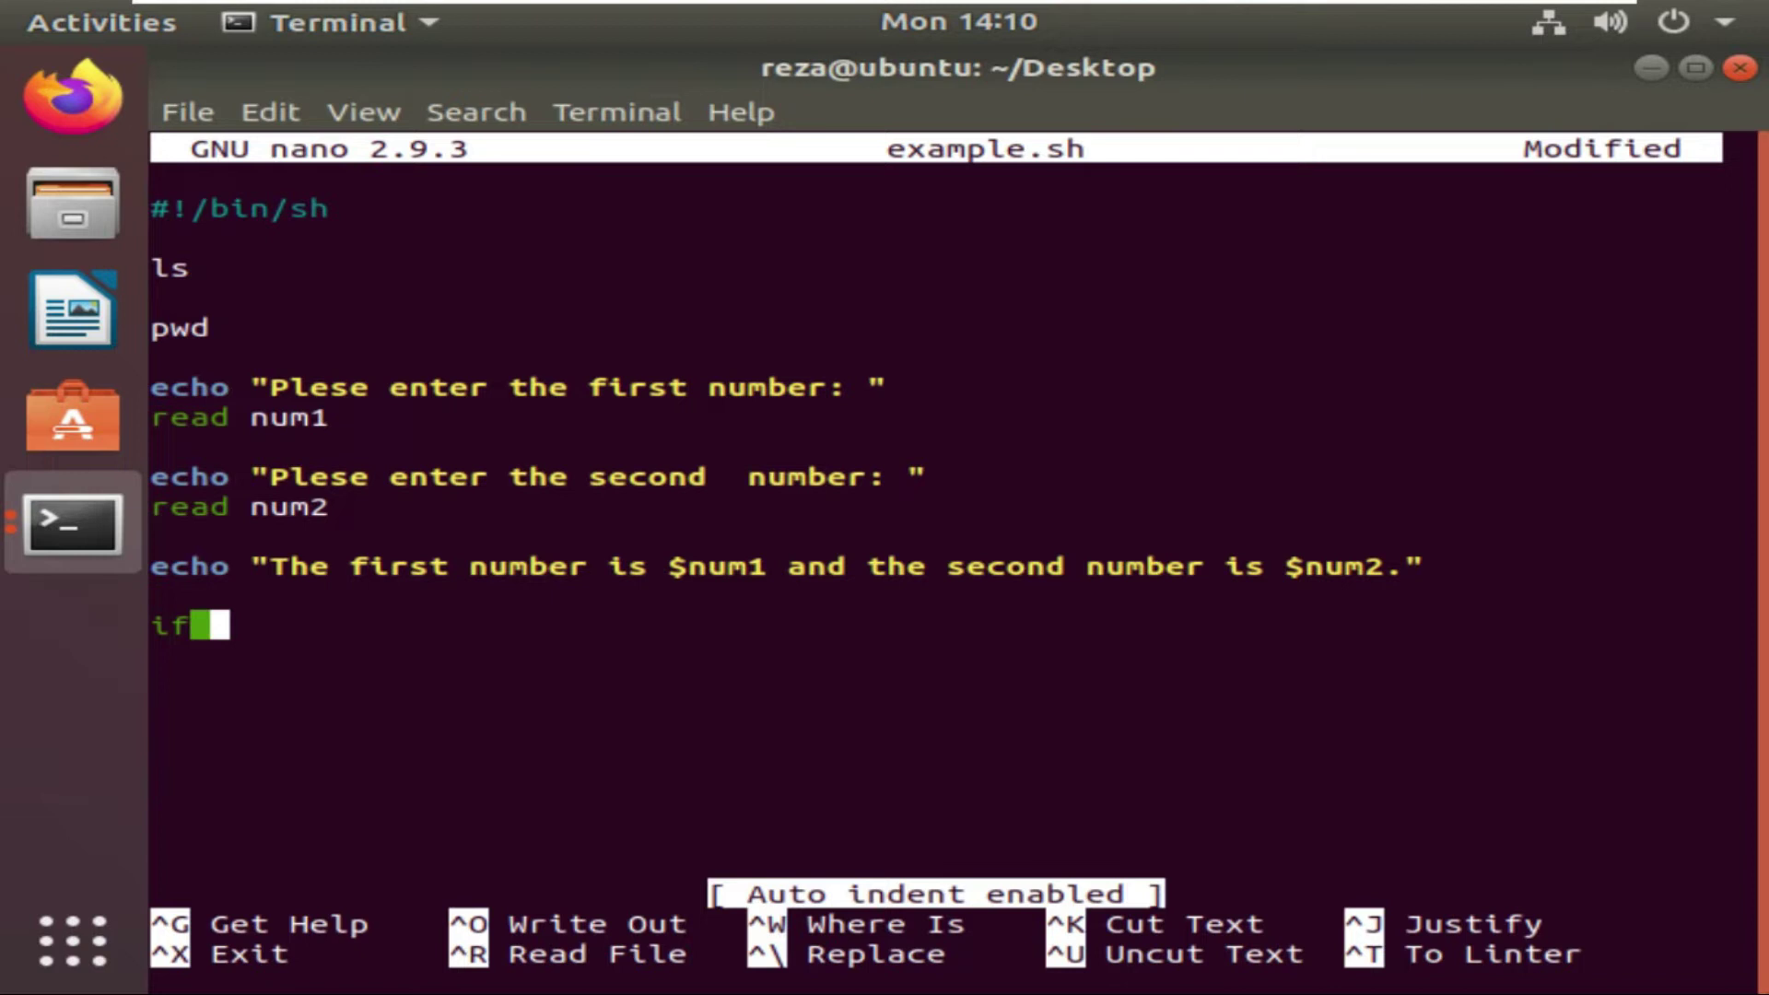
pyautogui.write('[')
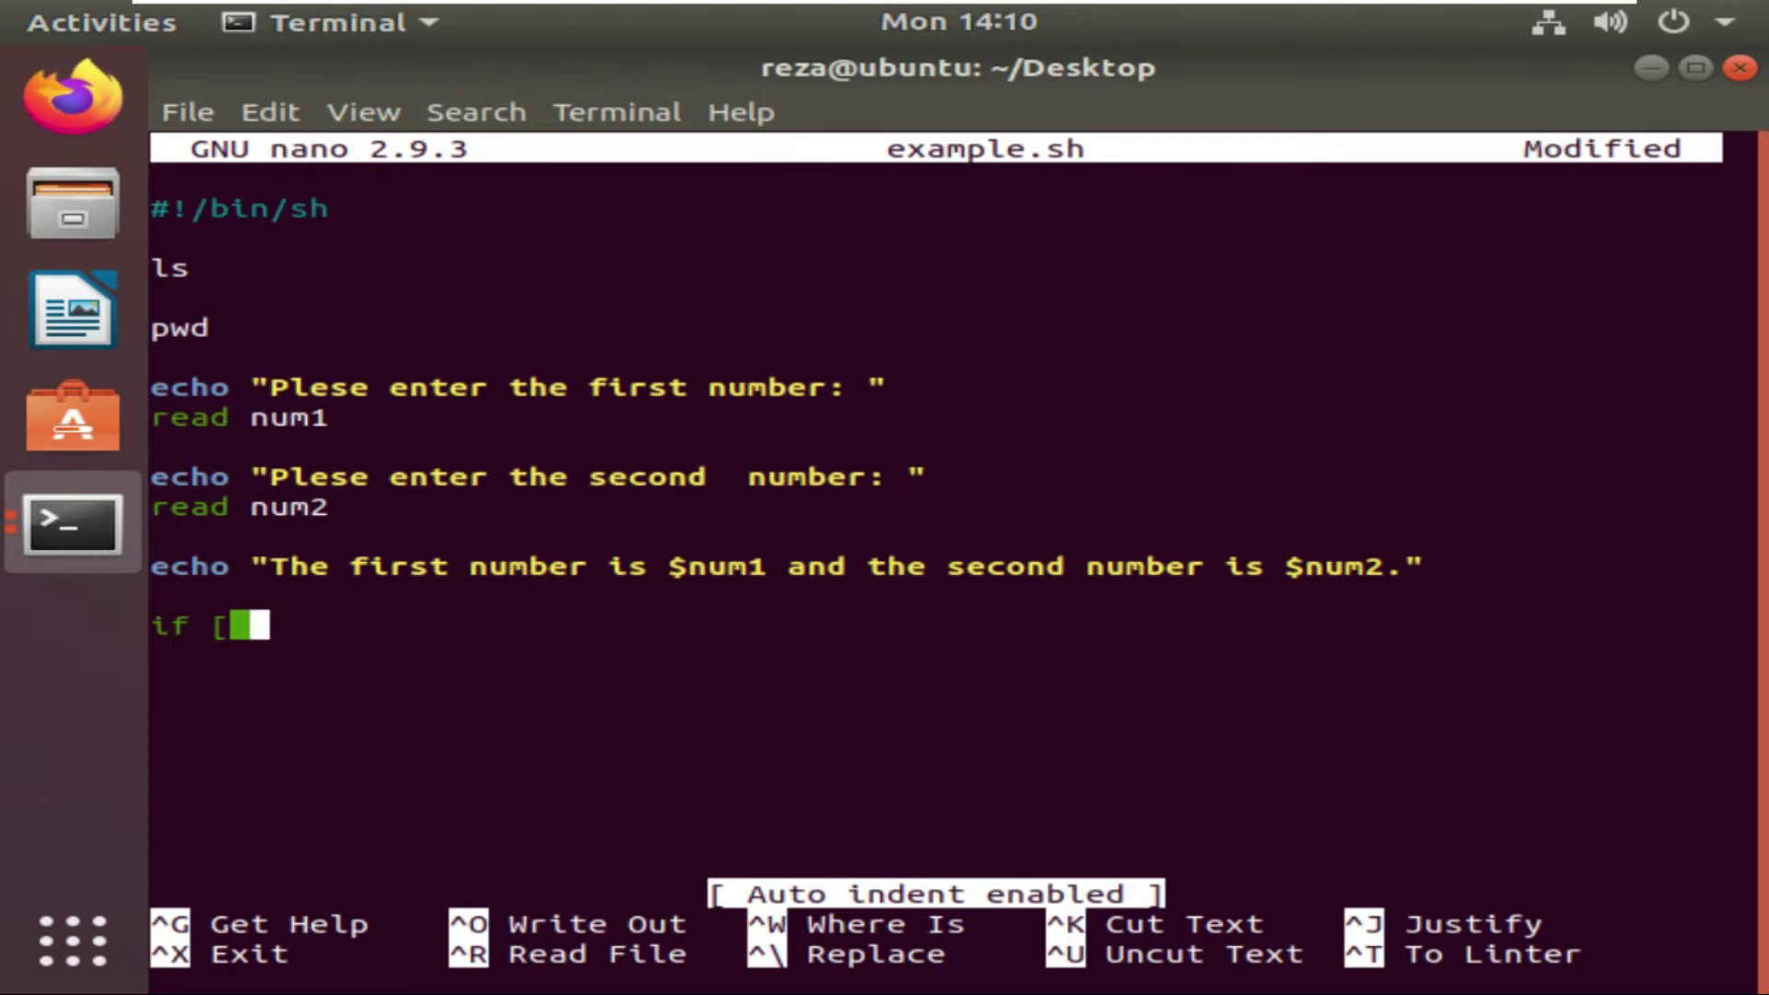
pyautogui.write('$')
pyautogui.write('num1')
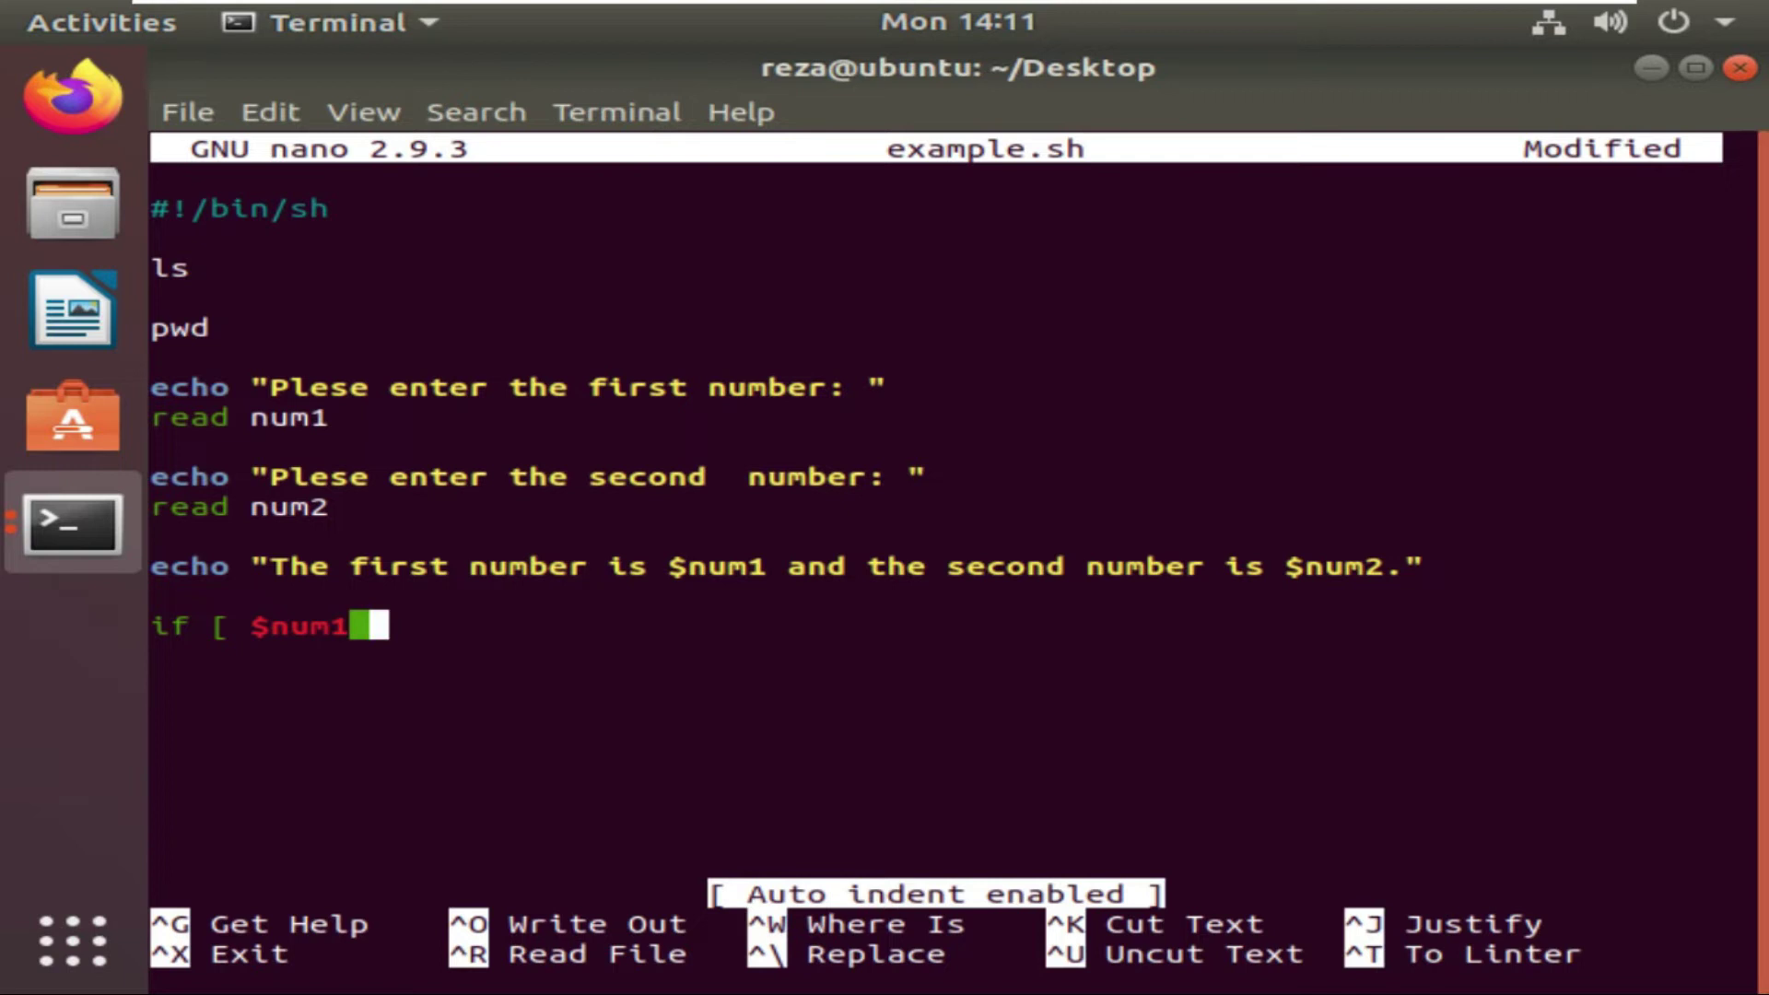
pyautogui.write('-gt ')
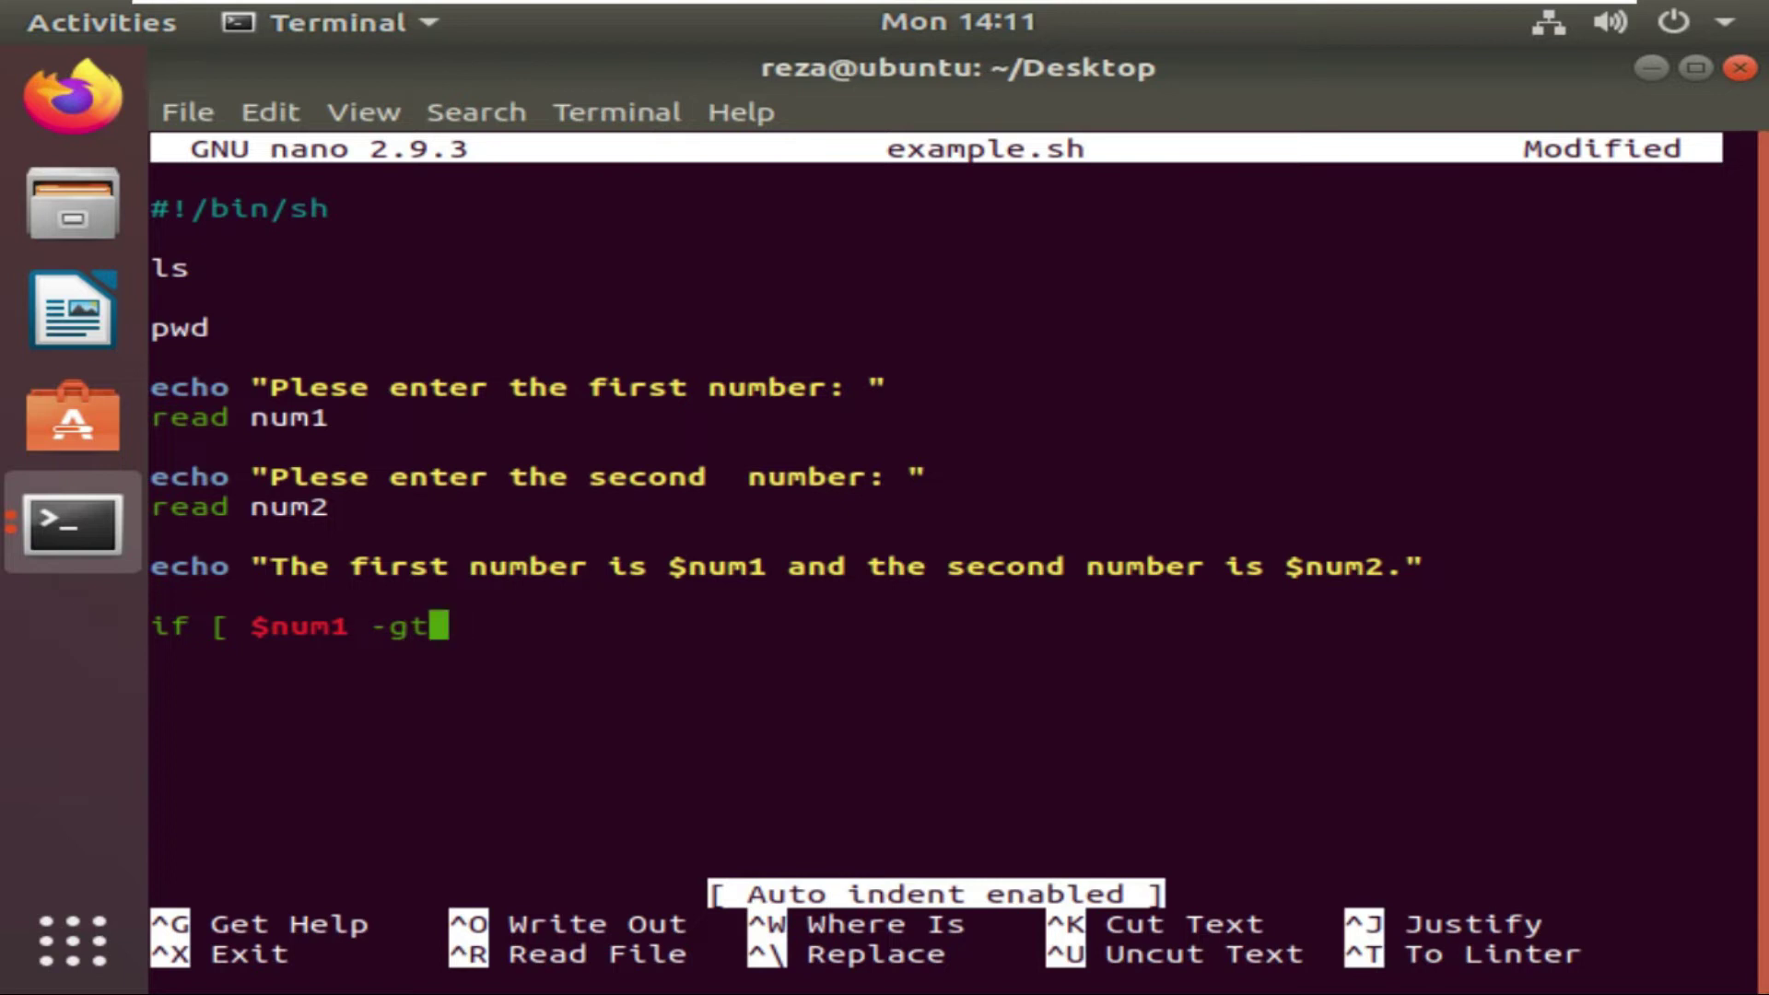
pyautogui.write('$')
pyautogui.write('num2')
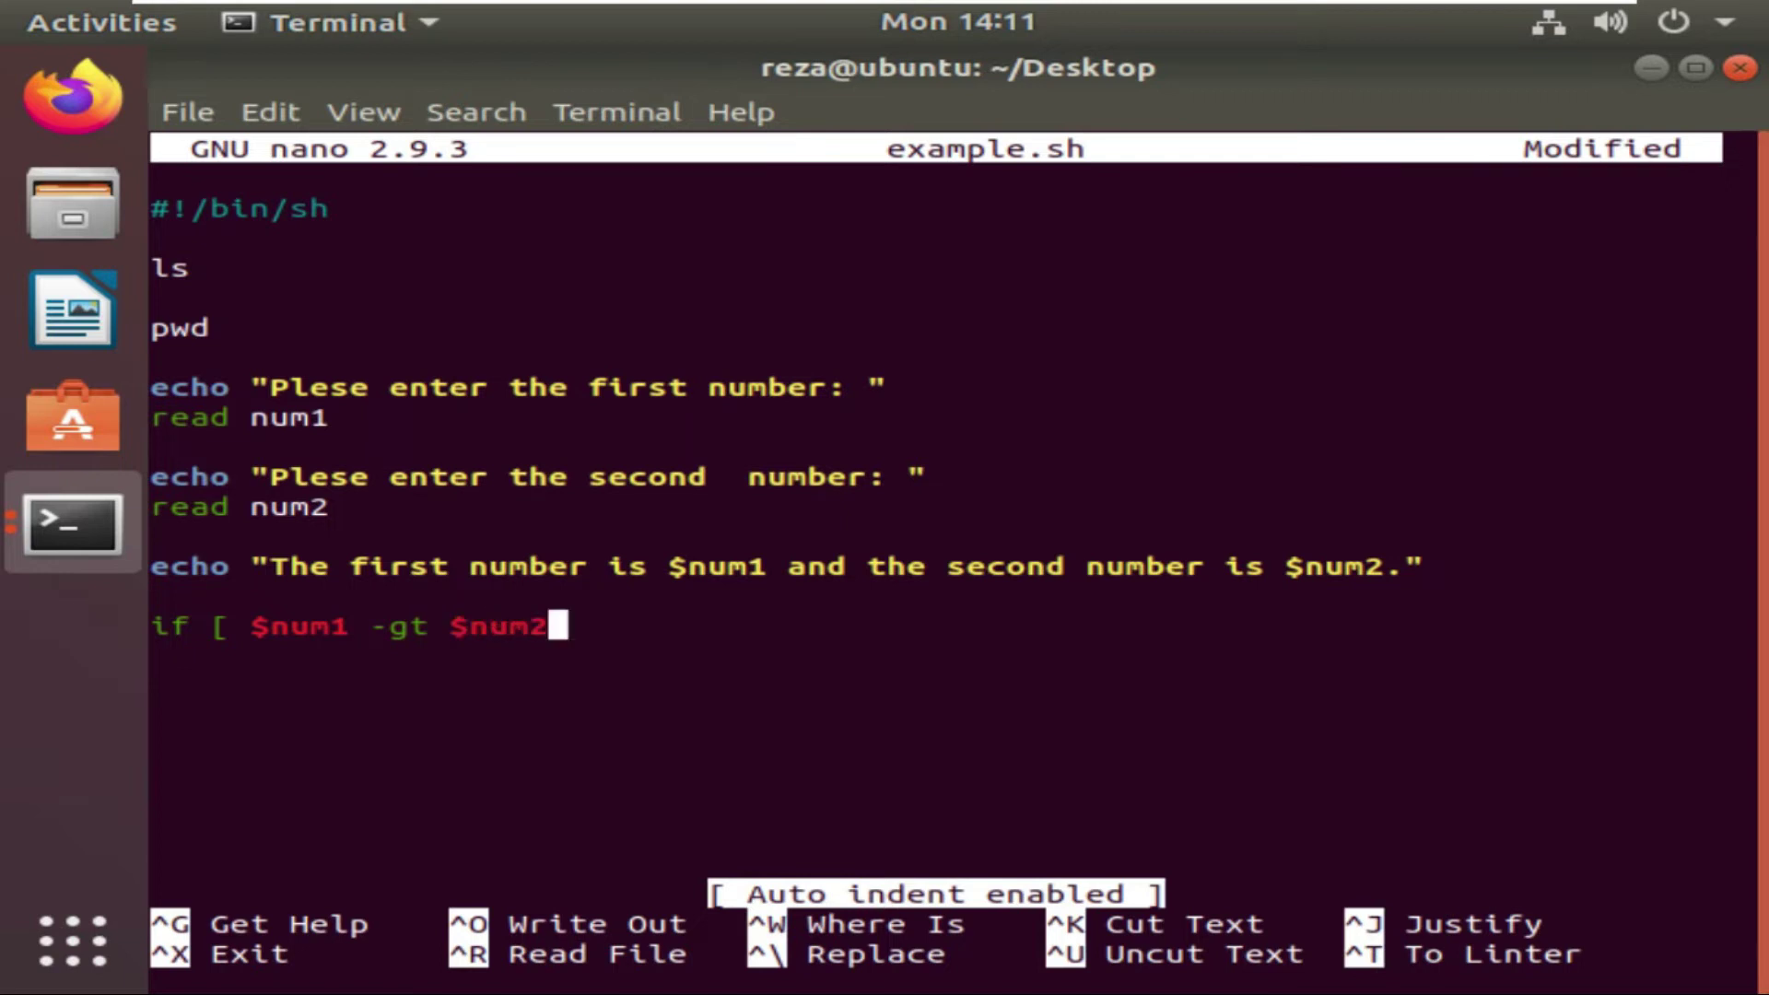
pyautogui.write(' ]')
# - Add 'then' and echo "The first number is greater." under the if condition
pyautogui.press('Return')
pyautogui.write('then')
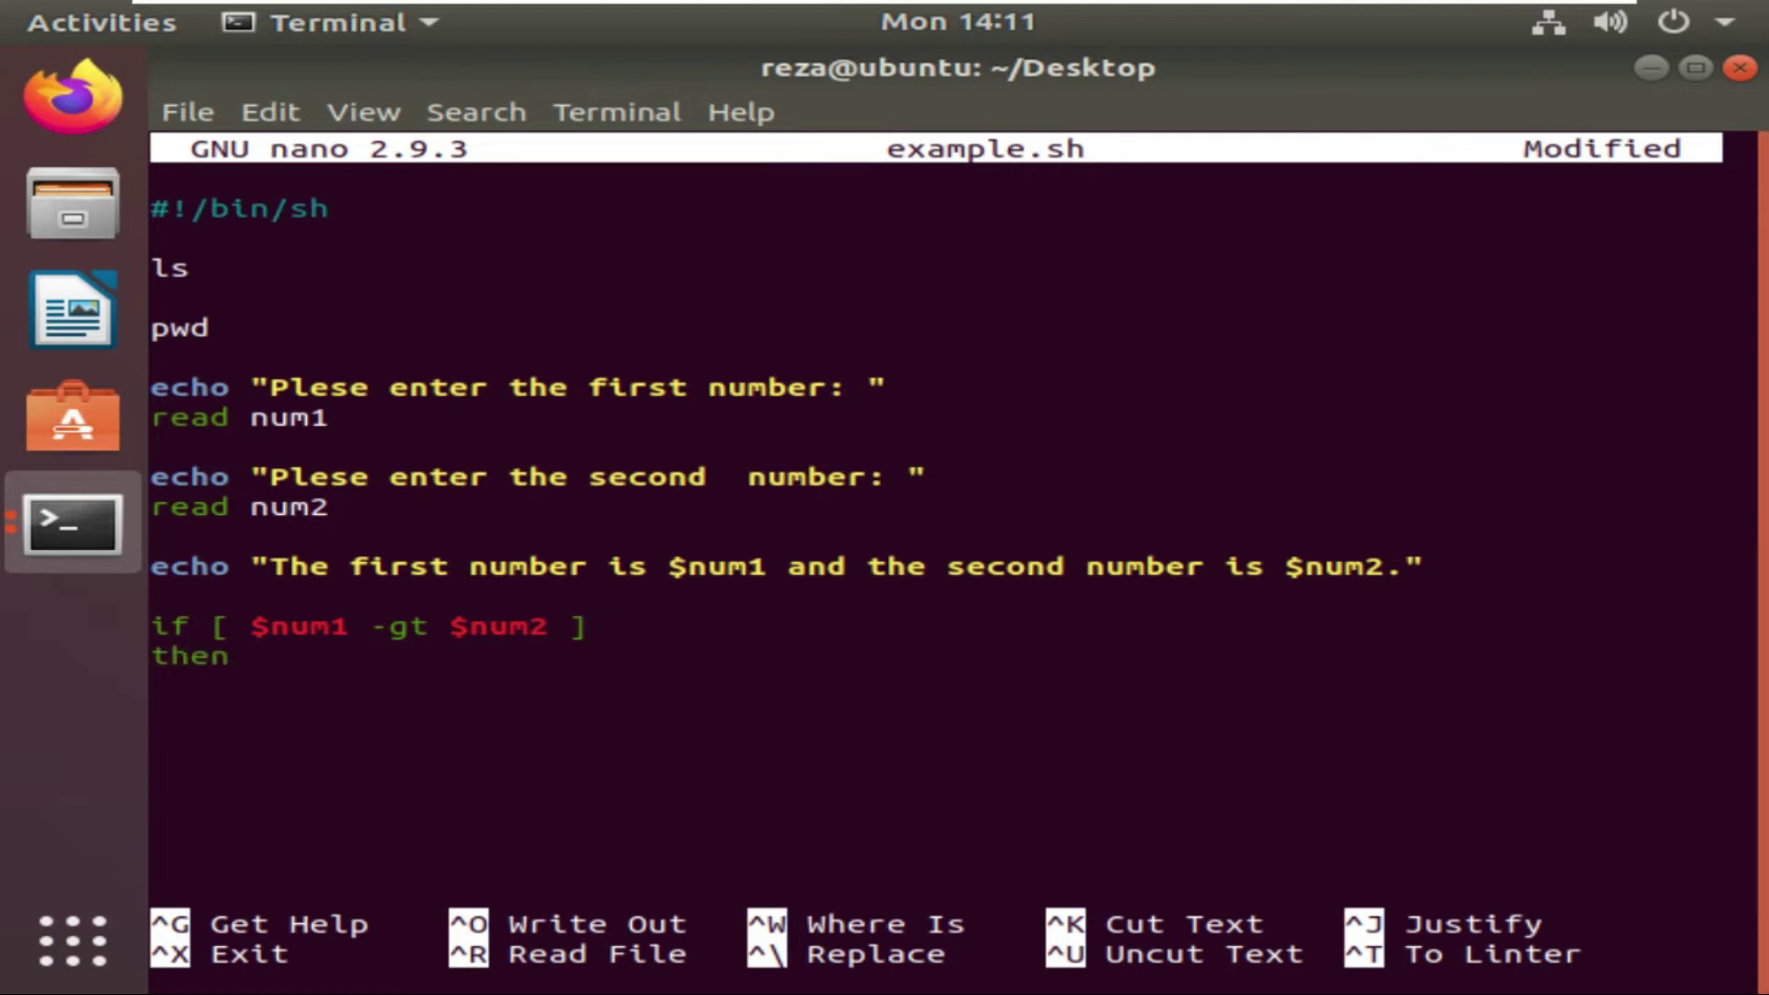
pyautogui.press('Return')
pyautogui.write('echo :')
pyautogui.press('BackSpace')
pyautogui.write('"the fi')
pyautogui.press('BackSpace')
pyautogui.press('BackSpace')
pyautogui.press('BackSpace')
pyautogui.press('BackSpace')
pyautogui.press('BackSpace')
pyautogui.press('BackSpace')
pyautogui.write('The first number is greater."')
pyautogui.press('Return')
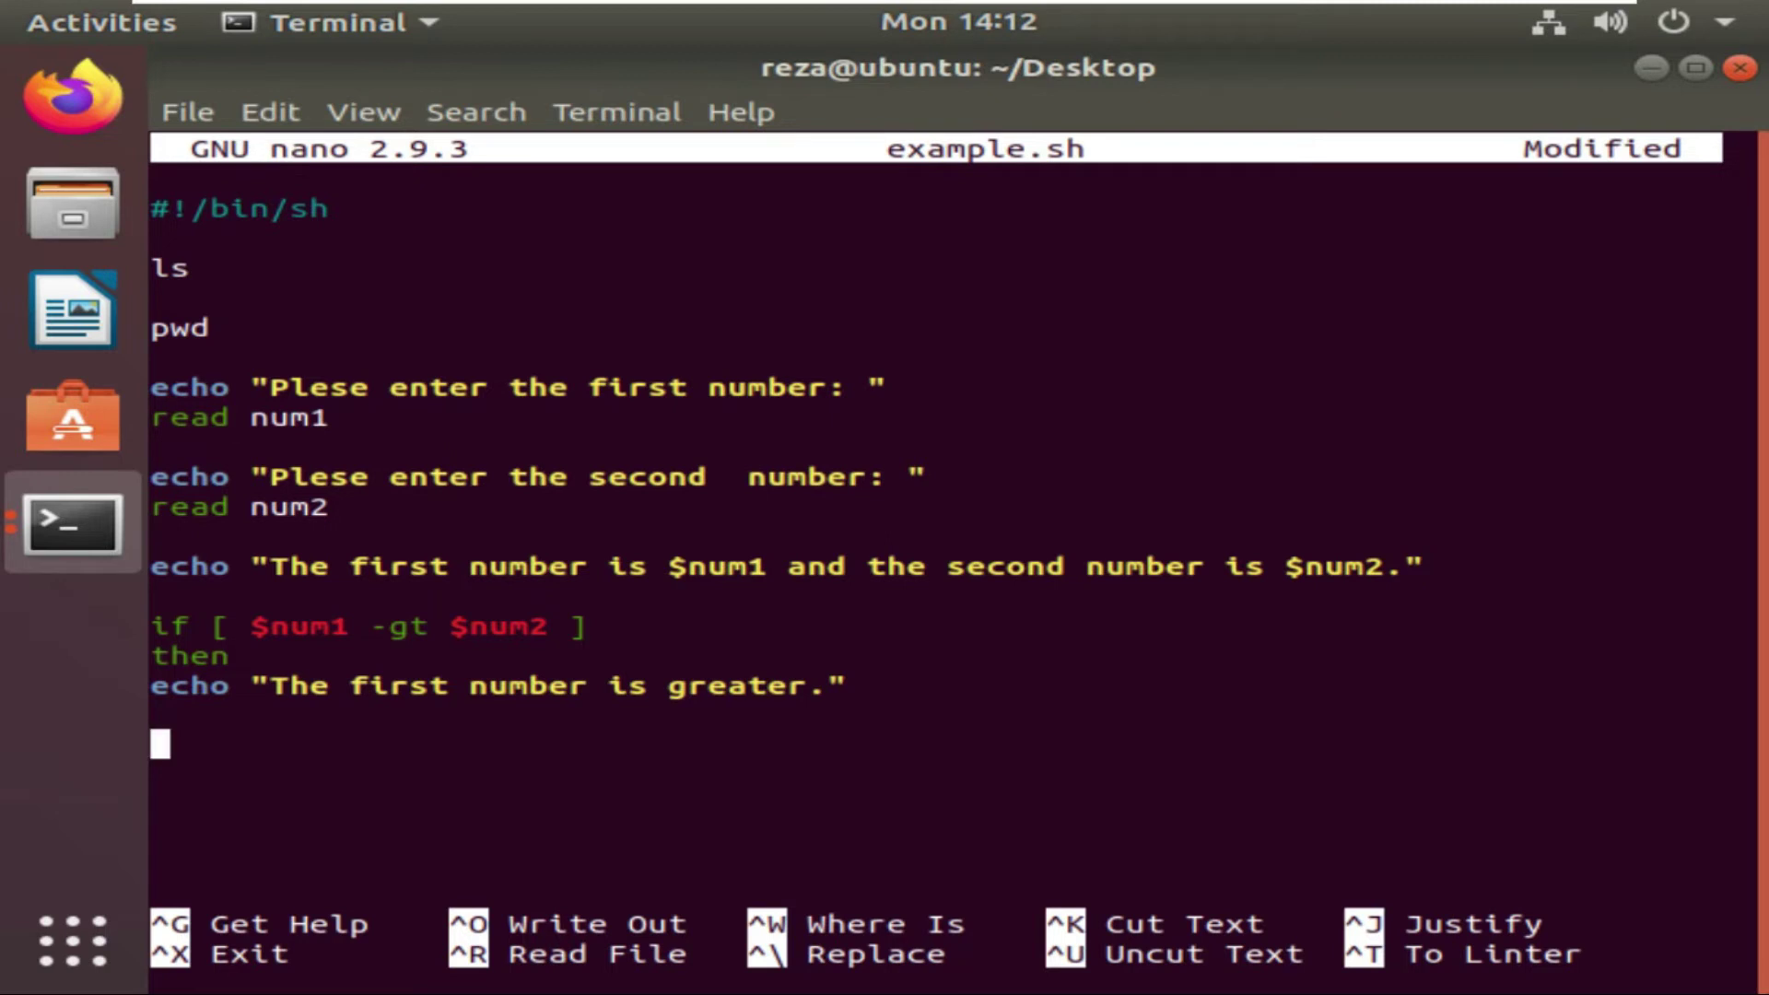
pyautogui.write('elif')
pyautogui.write('[ $num1 e')
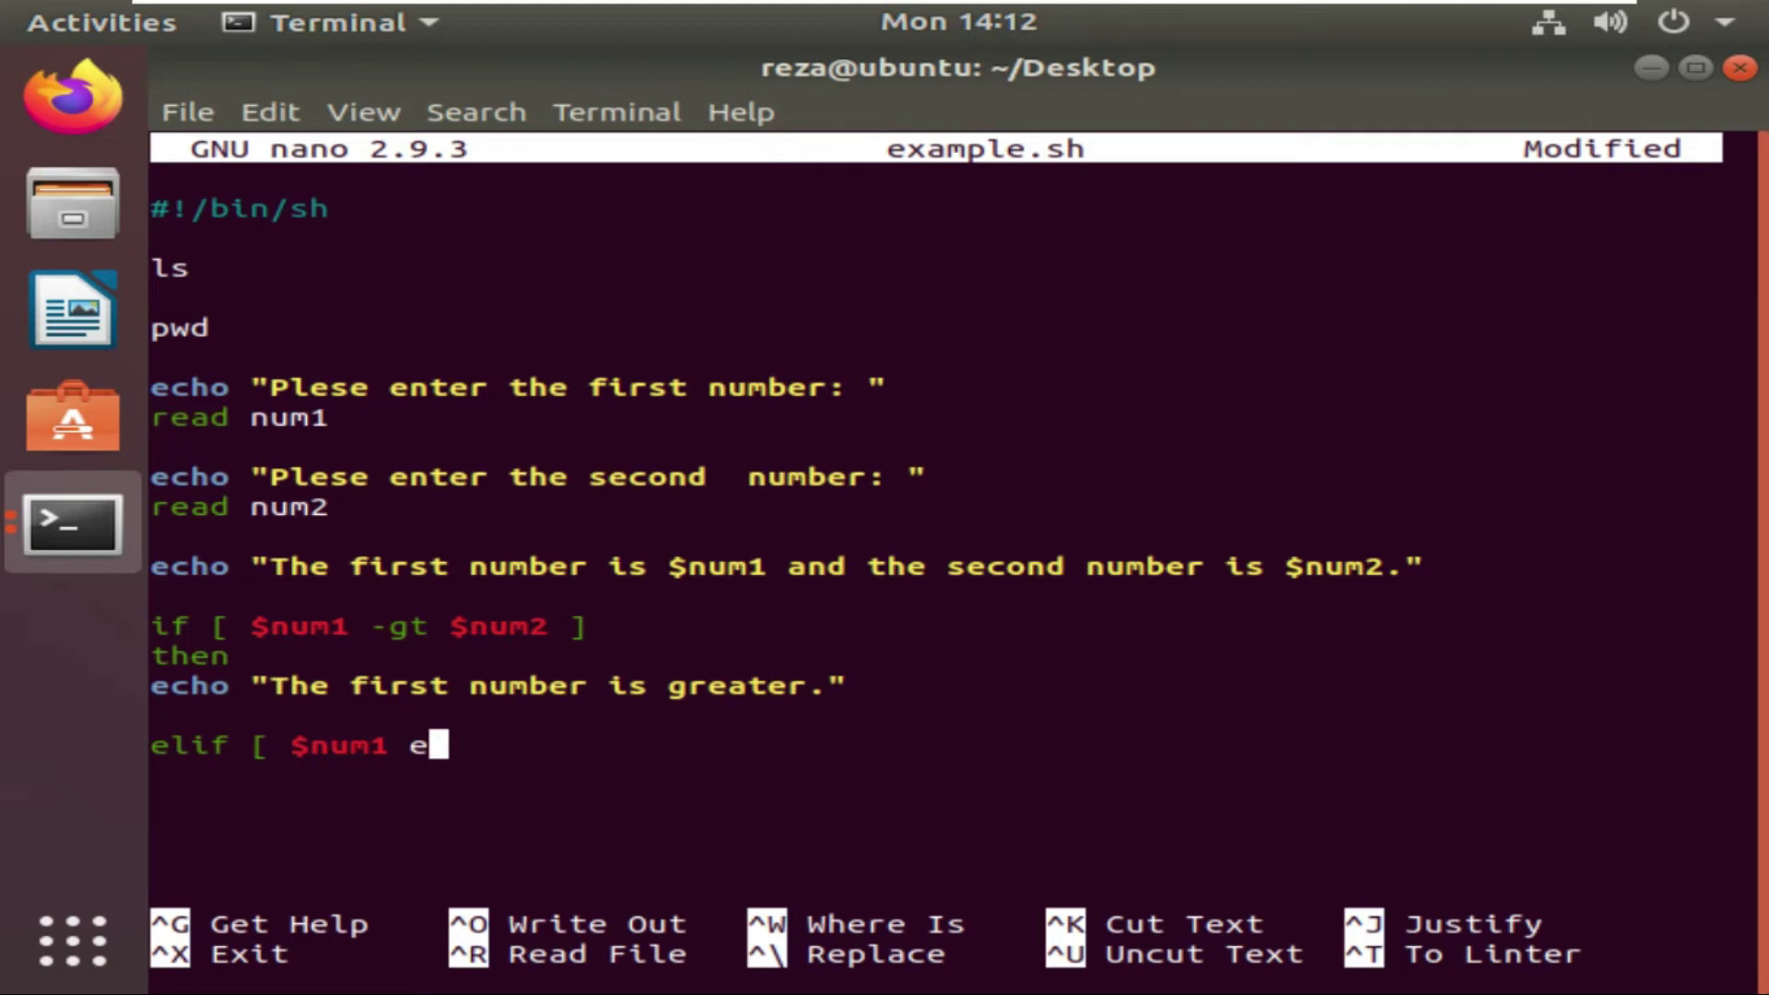
pyautogui.write('q')
# - Write 'elif [ $num1 -eq $num2 ]', 'then', and echo "The numbers are equal." fixing typos
pyautogui.press('BackSpace')
pyautogui.press('BackSpace')
pyautogui.write('-eq ')
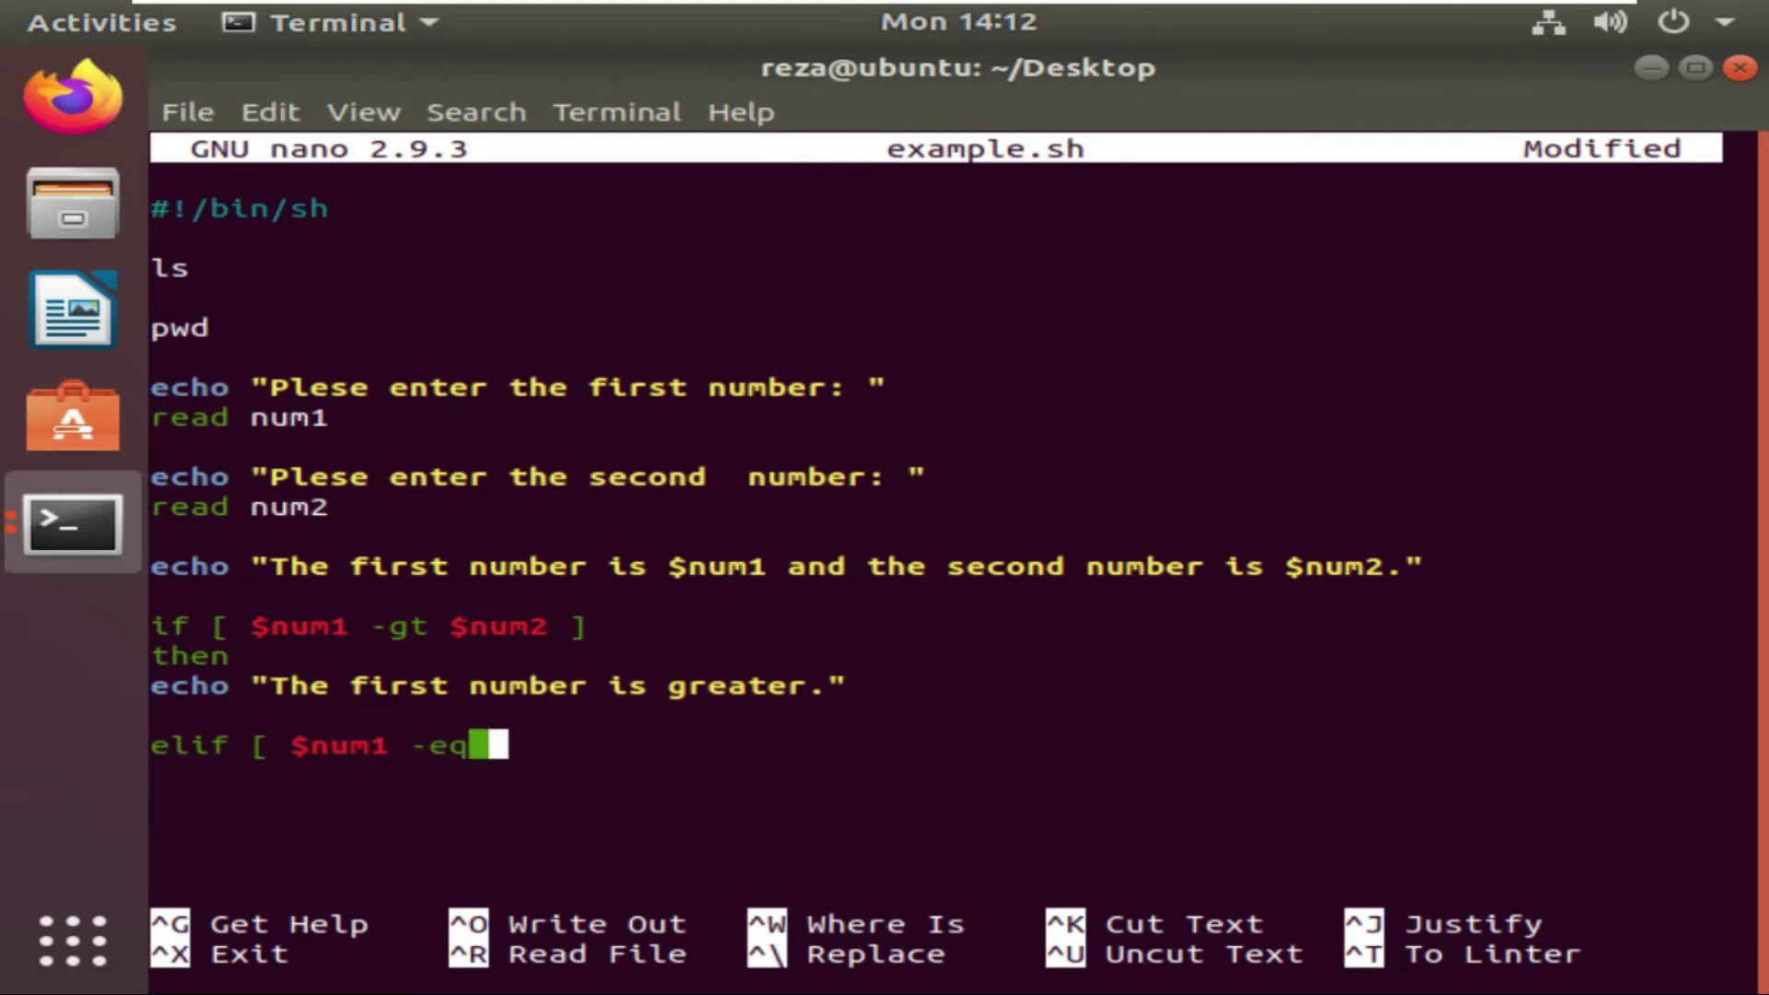
pyautogui.write('$num2 ]')
pyautogui.press('Return')
pyautogui.write('then')
pyautogui.press('Return')
pyautogui.write('echo "')
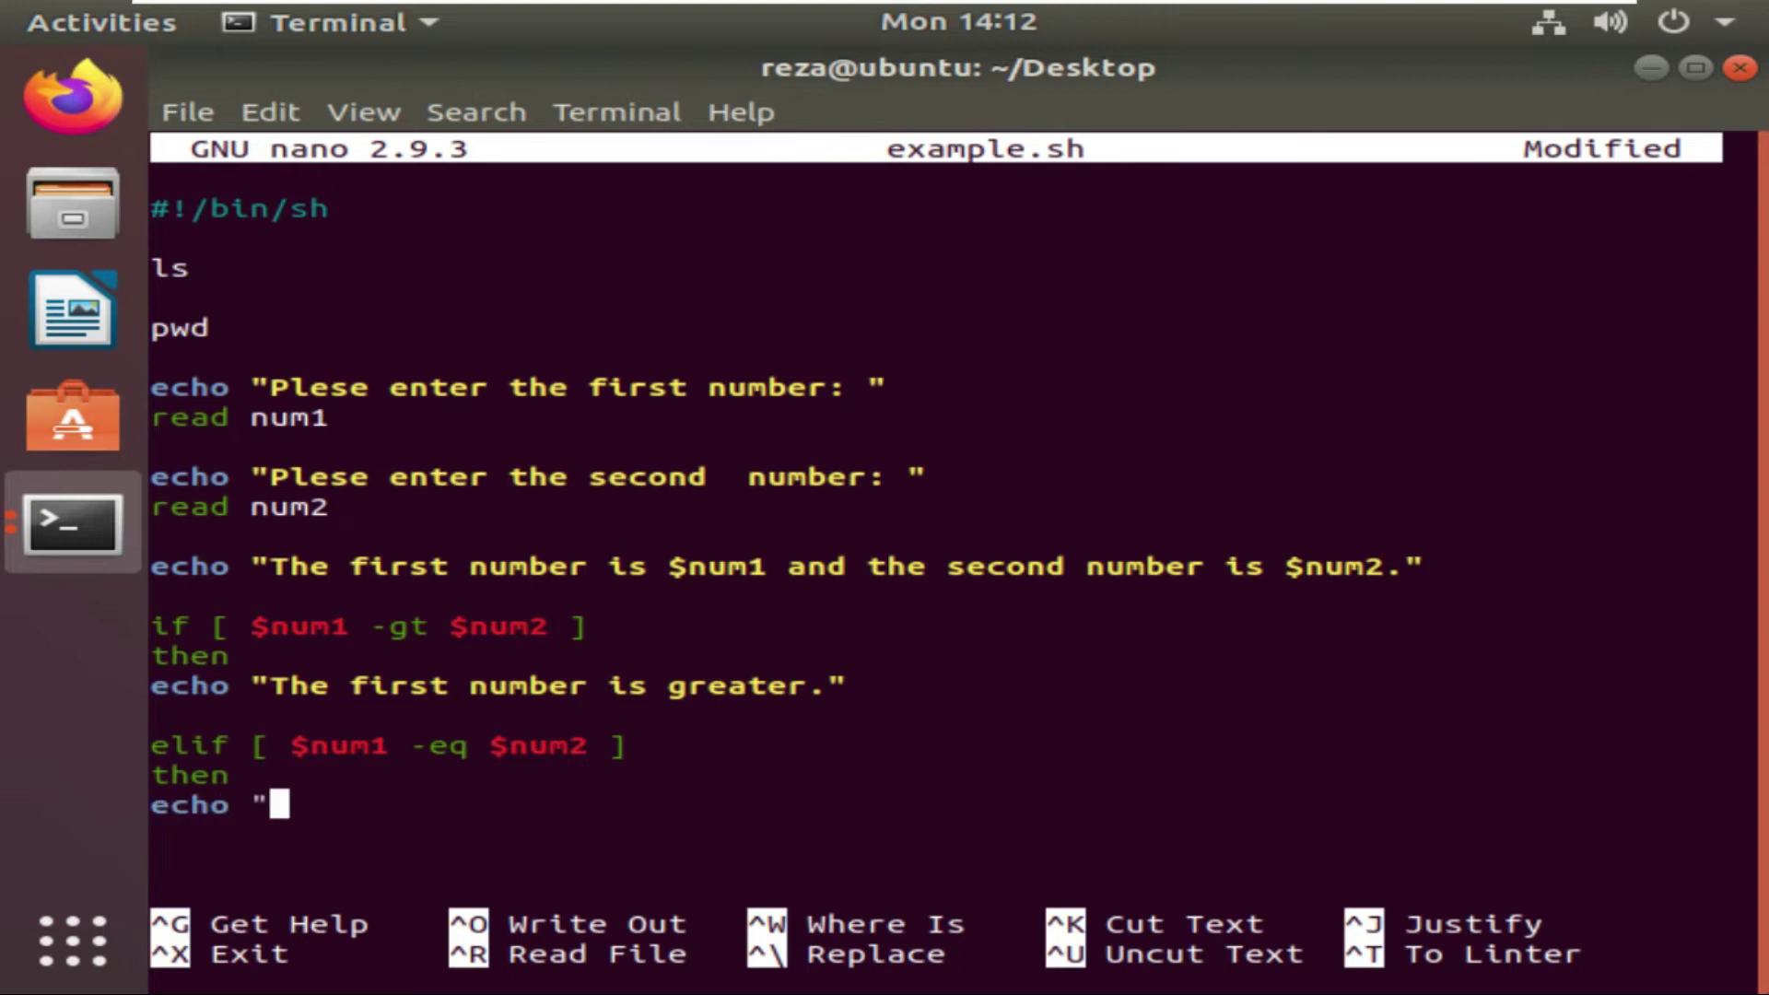
pyautogui.write('The numbers ')
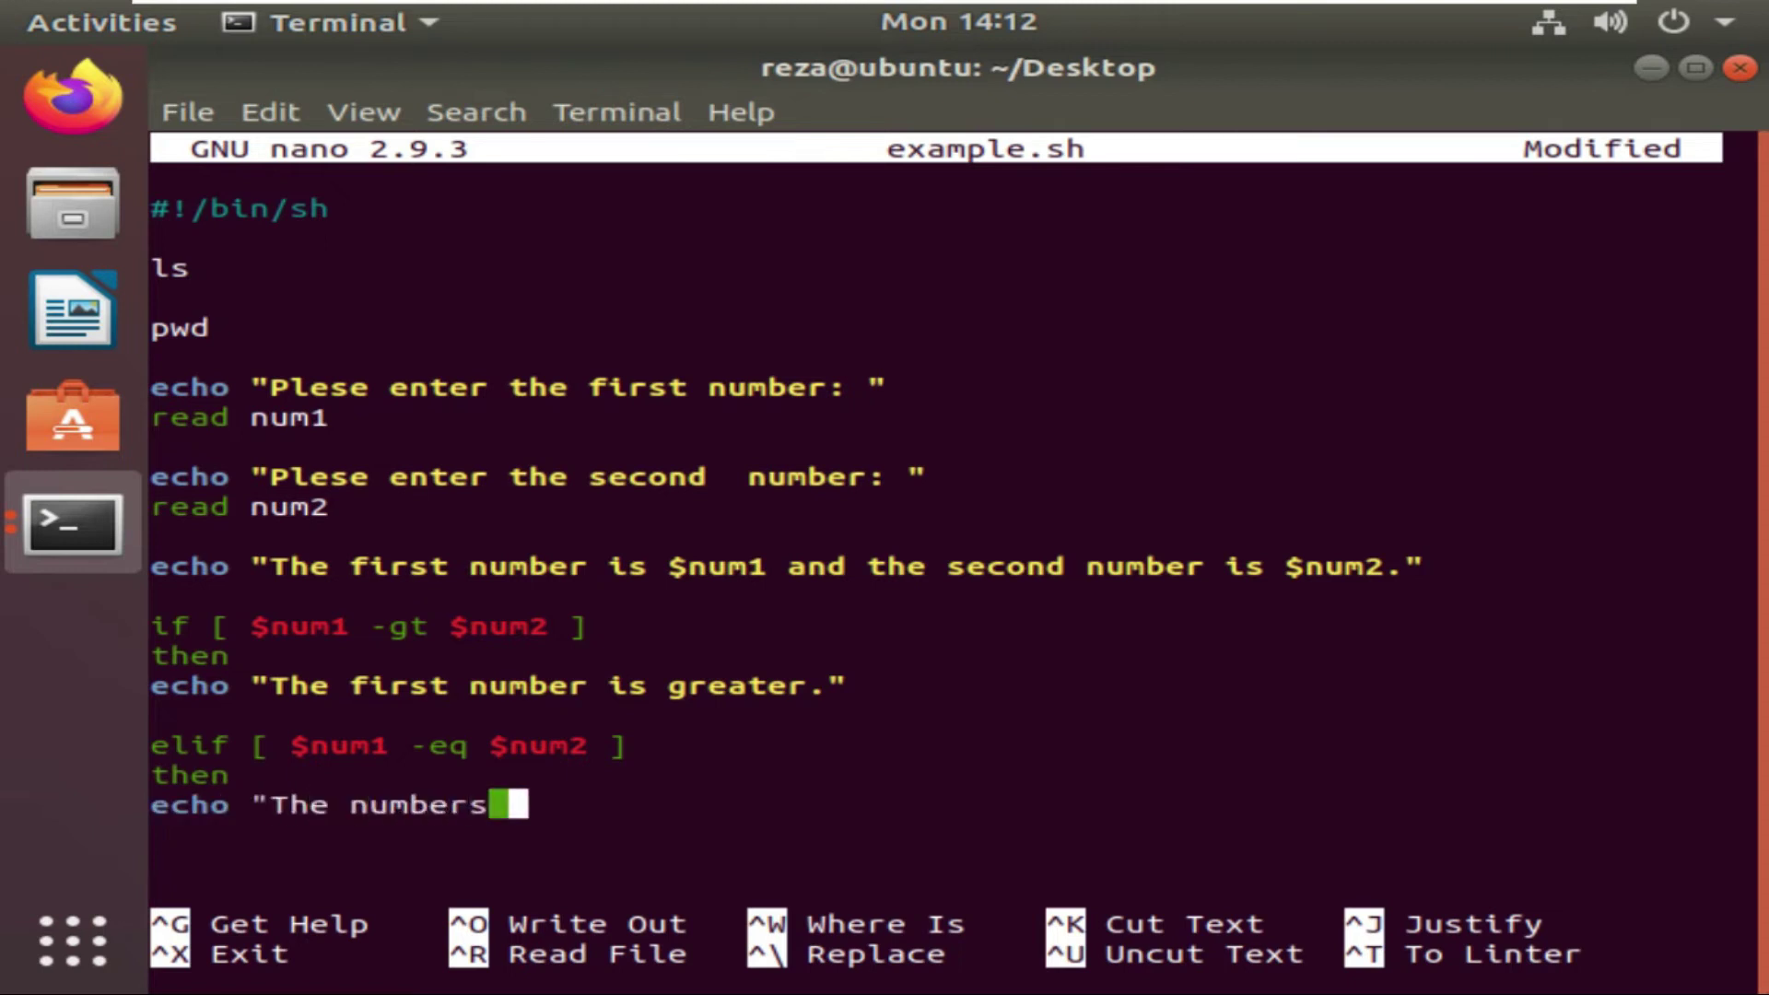
pyautogui.write('are equal')
pyautogui.write('.:')
pyautogui.press('Return')
pyautogui.press('BackSpace')
pyautogui.press('BackSpace')
pyautogui.write(':')
pyautogui.press('BackSpace')
pyautogui.write('"')
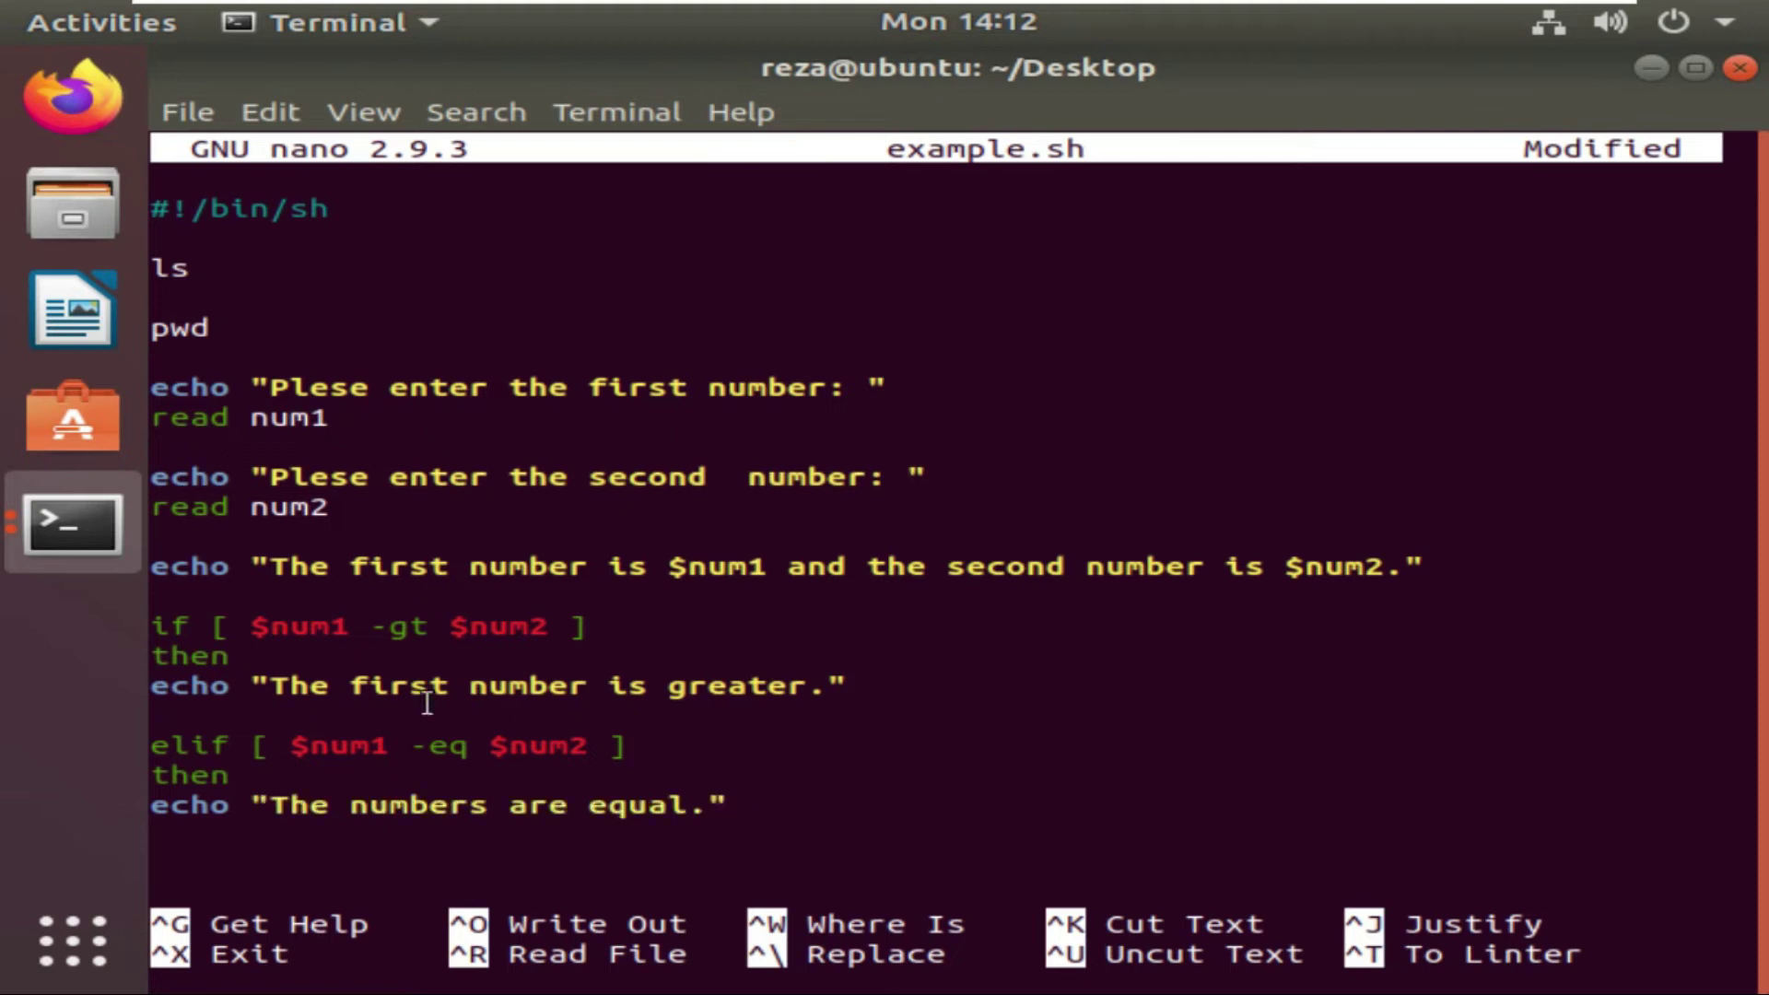
pyautogui.tripleClick(346, 632)
pyautogui.click(284, 638)
pyautogui.tripleClick(180, 685)
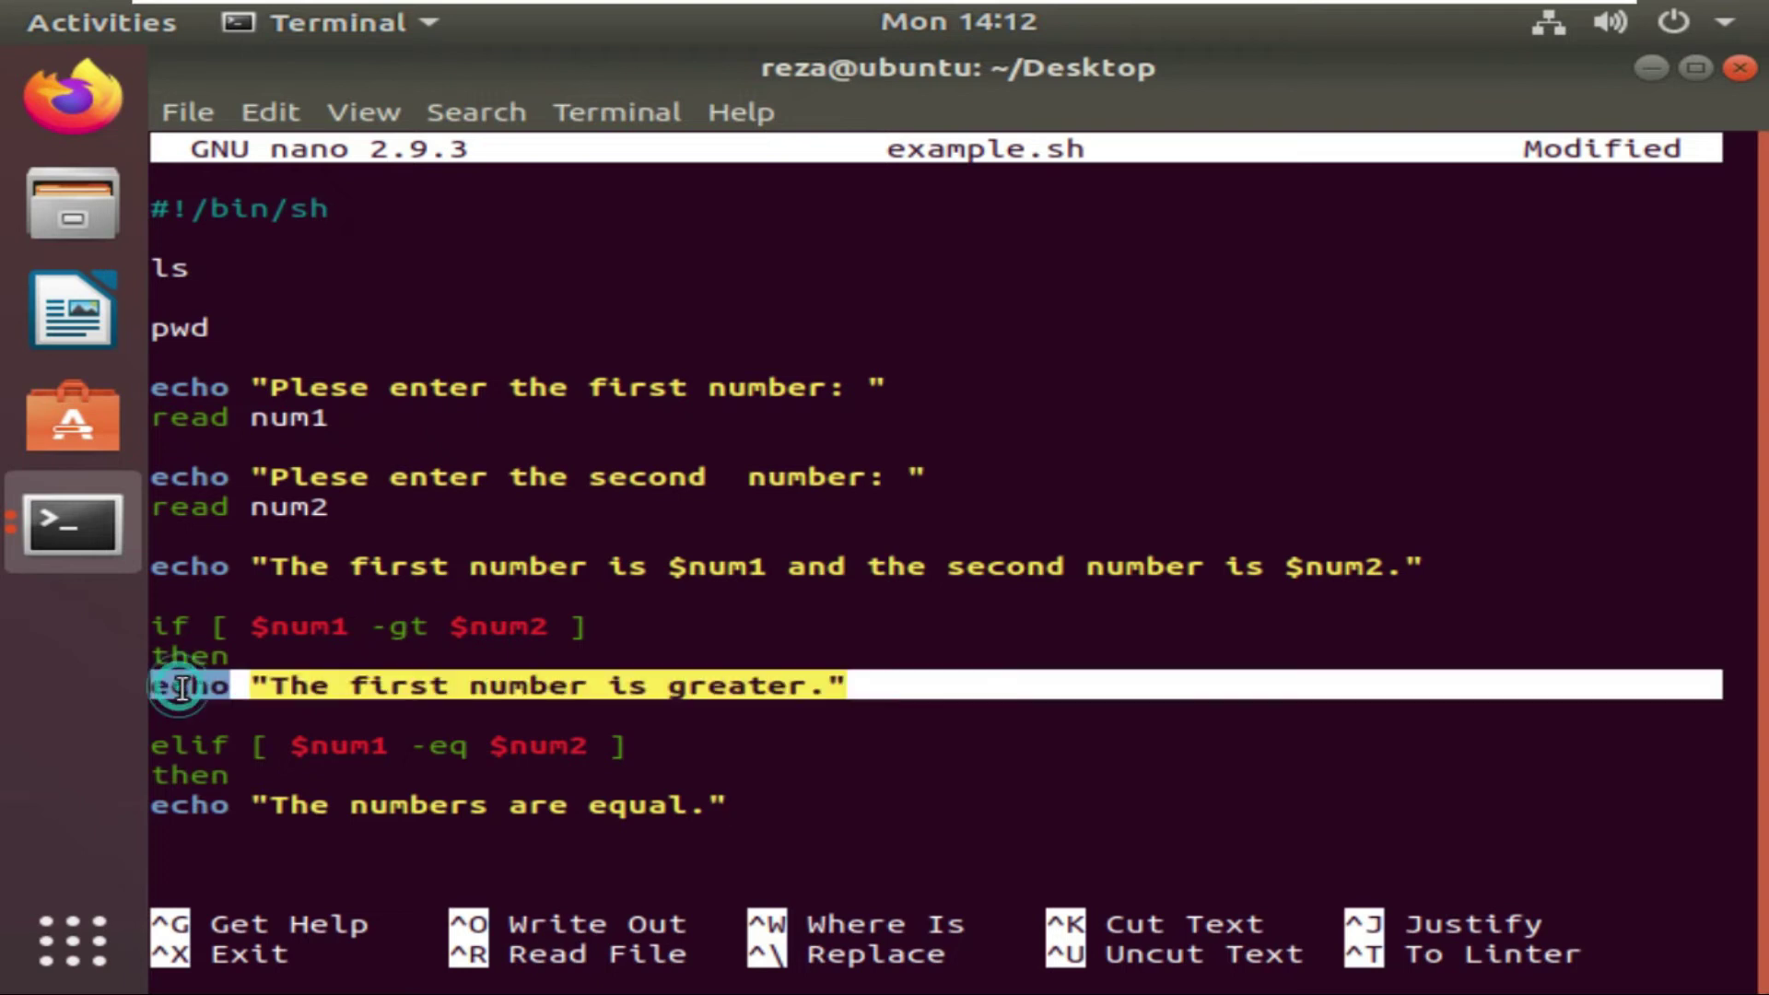
pyautogui.click(226, 729)
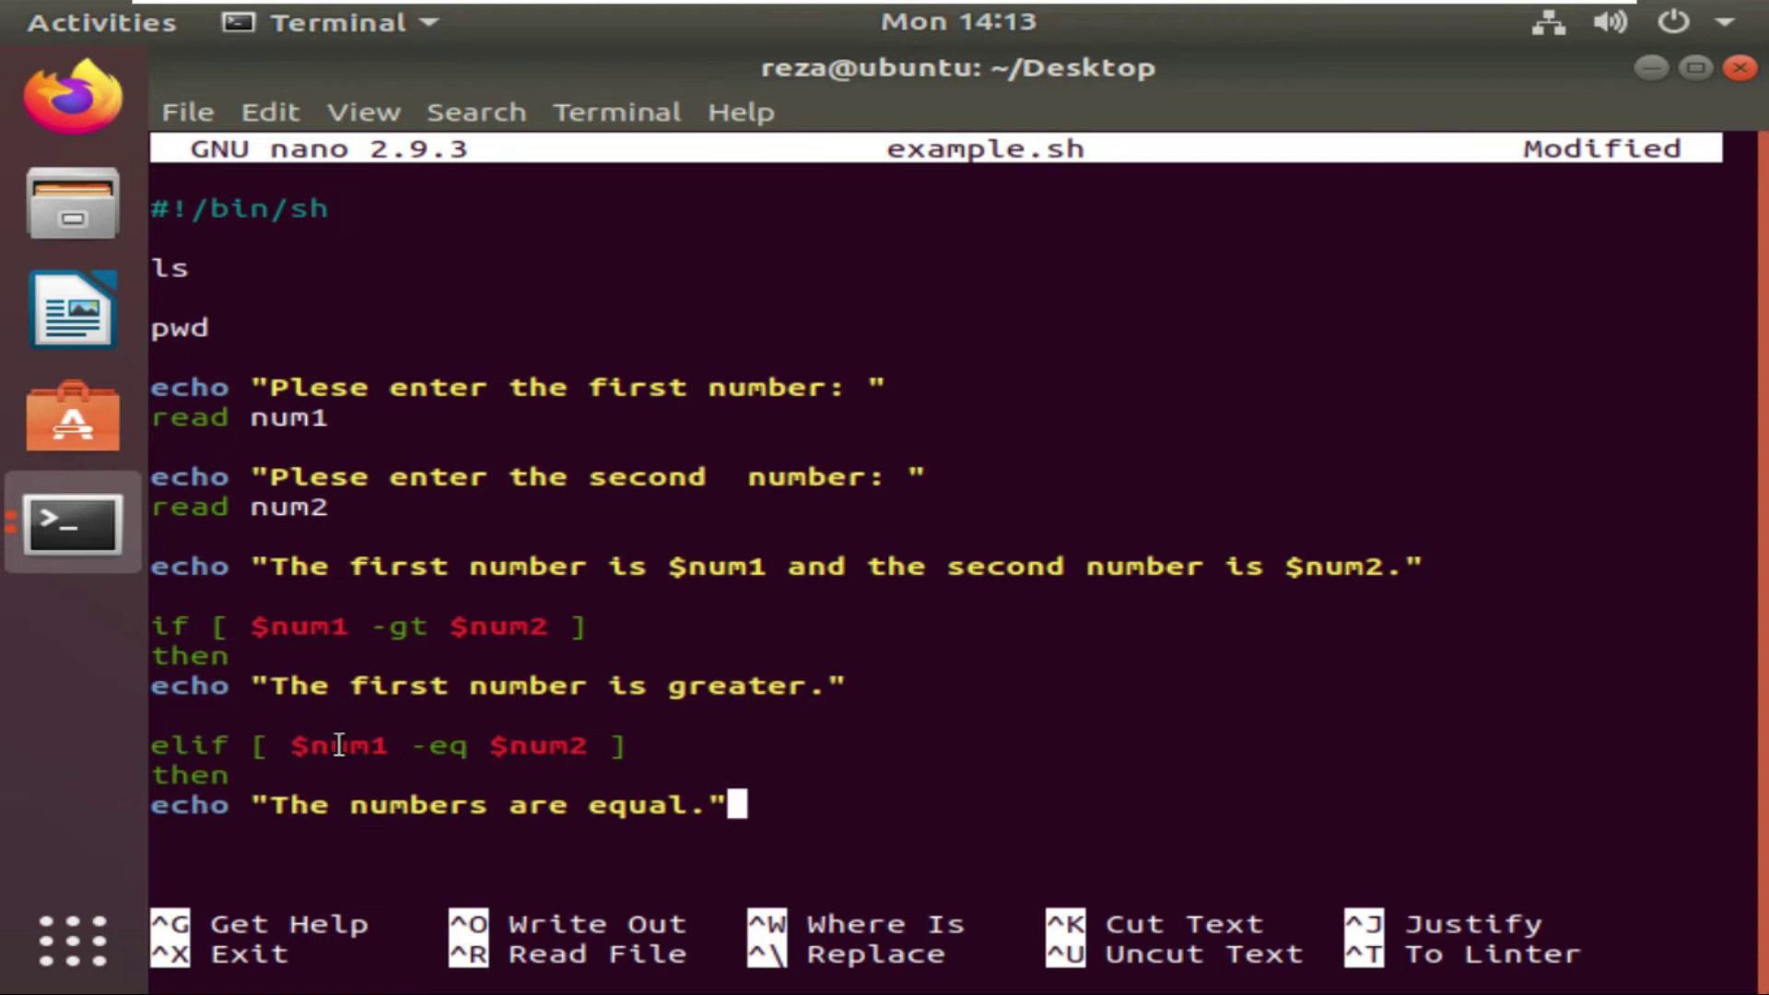
pyautogui.doubleClick(195, 745)
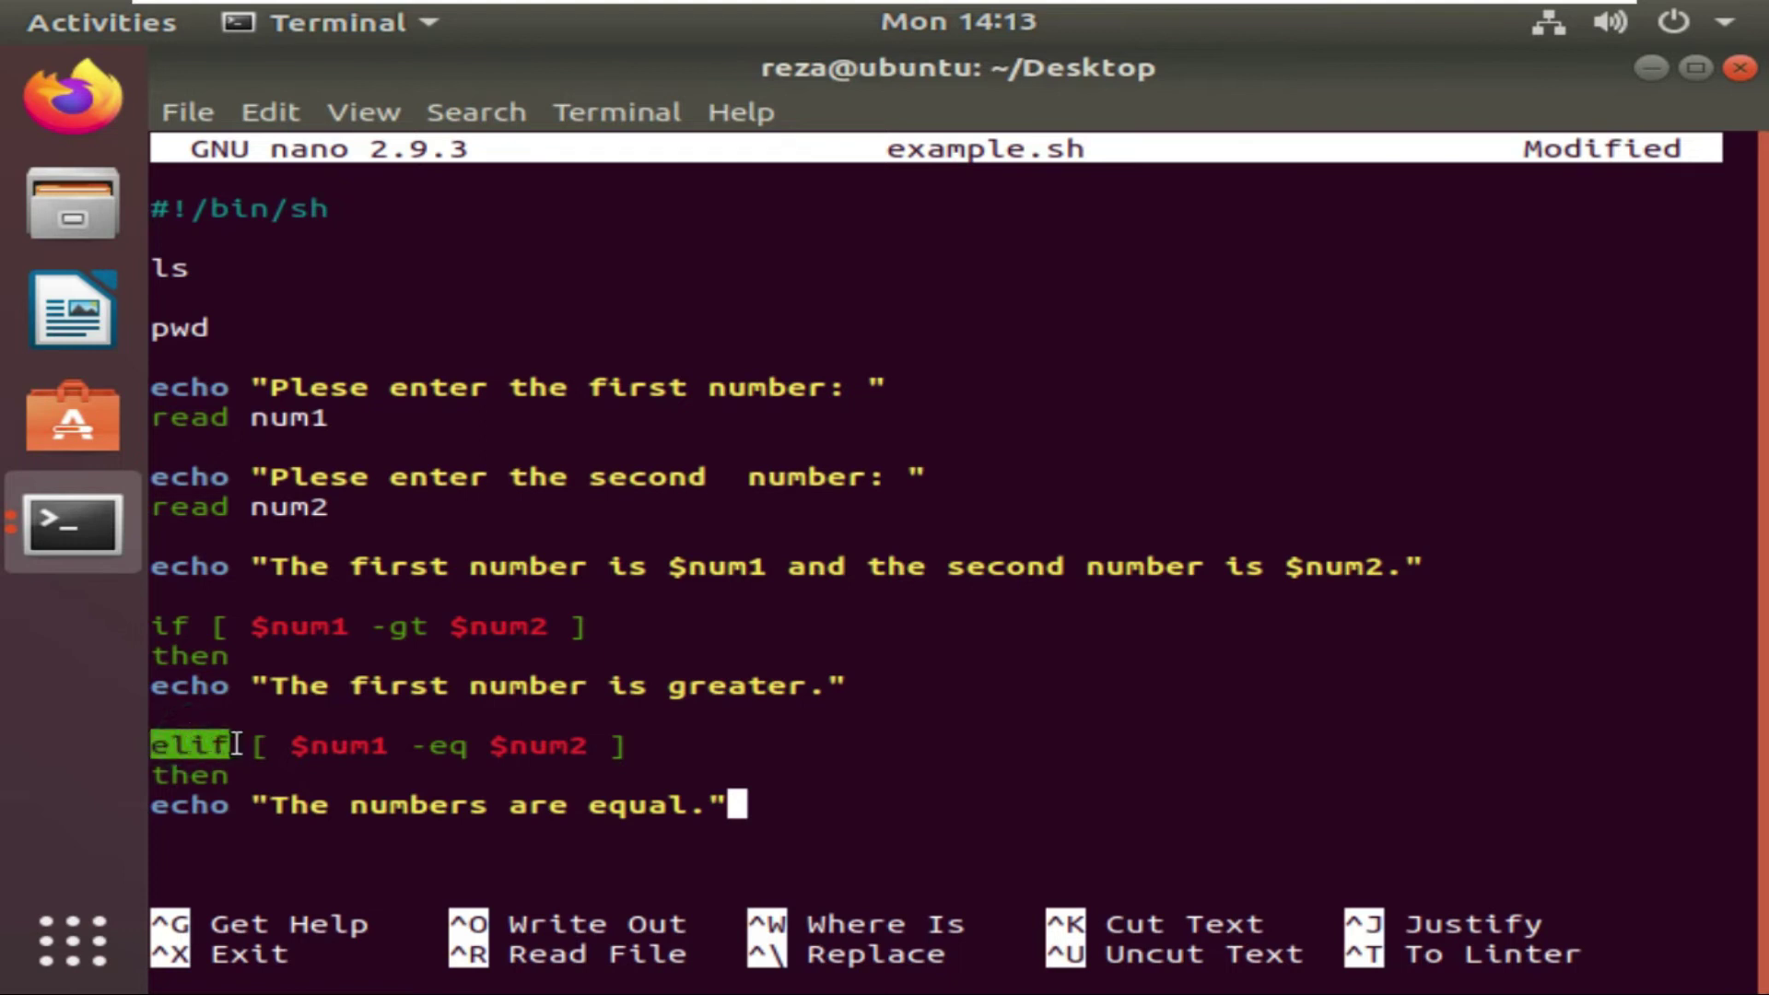
pyautogui.click(296, 746)
pyautogui.moveTo(288, 746); pyautogui.dragTo(423, 744)
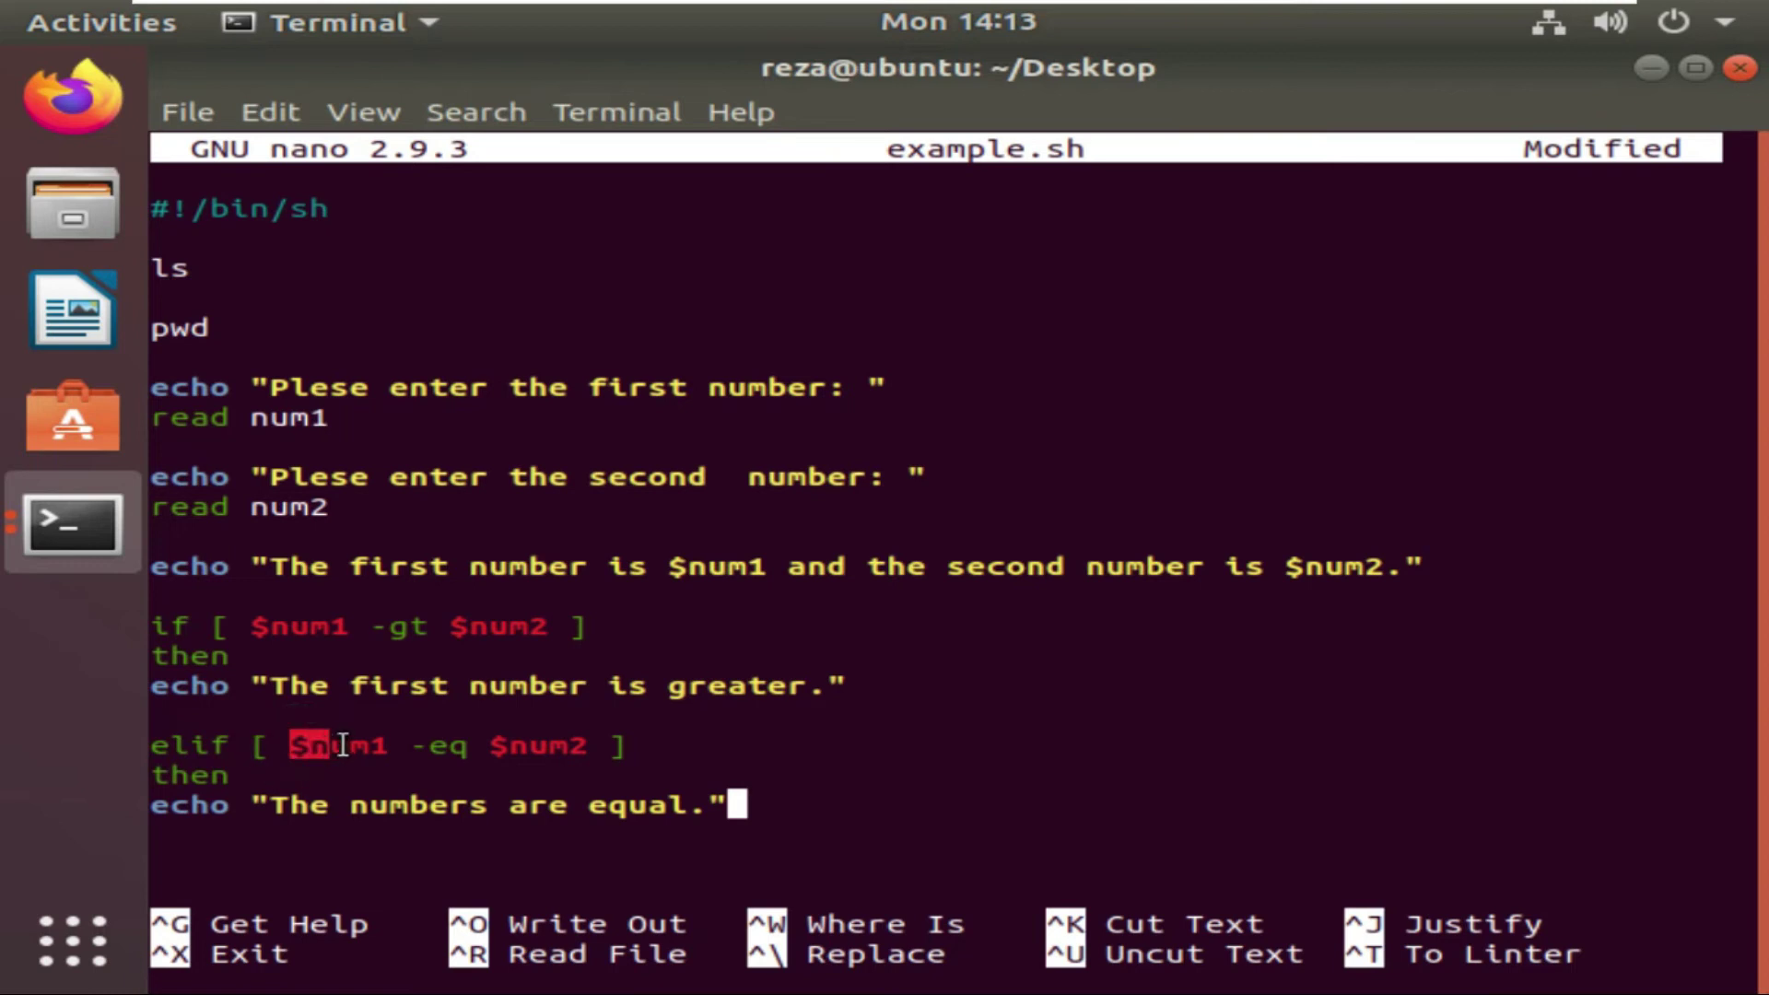
pyautogui.click(434, 745)
pyautogui.moveTo(490, 745); pyautogui.dragTo(548, 746)
pyautogui.scroll(-1, 544, 747)
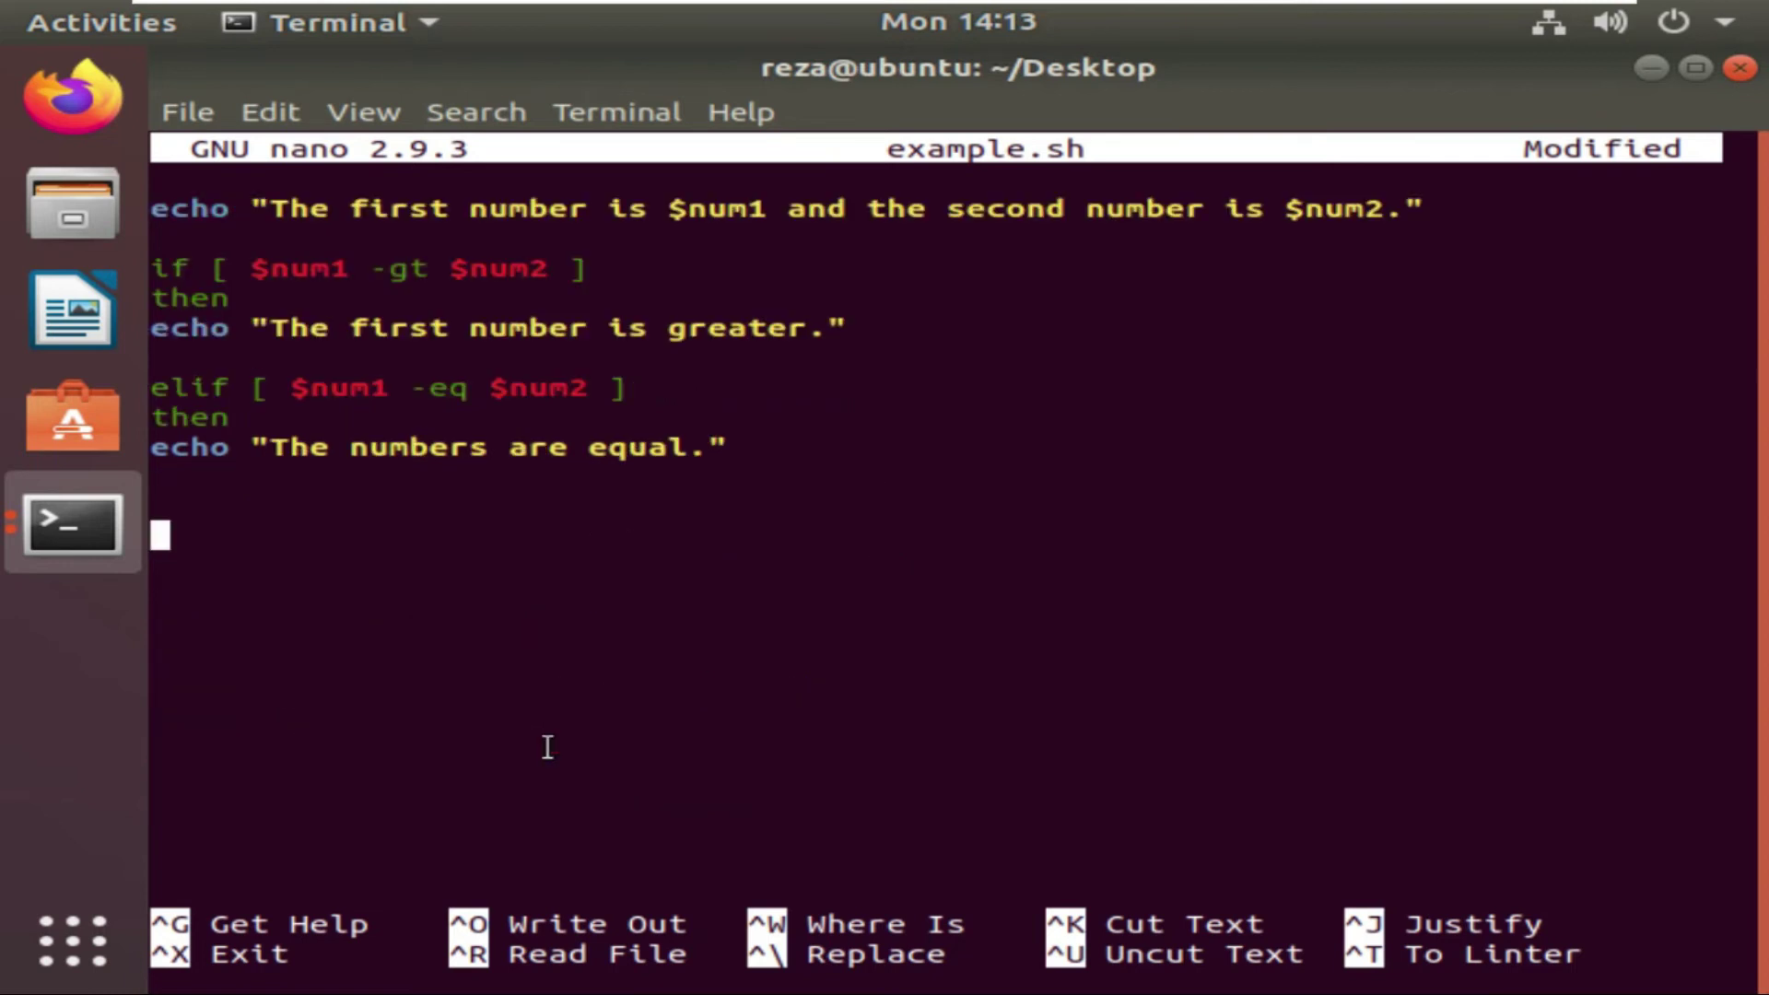
pyautogui.scroll(5, 544, 739)
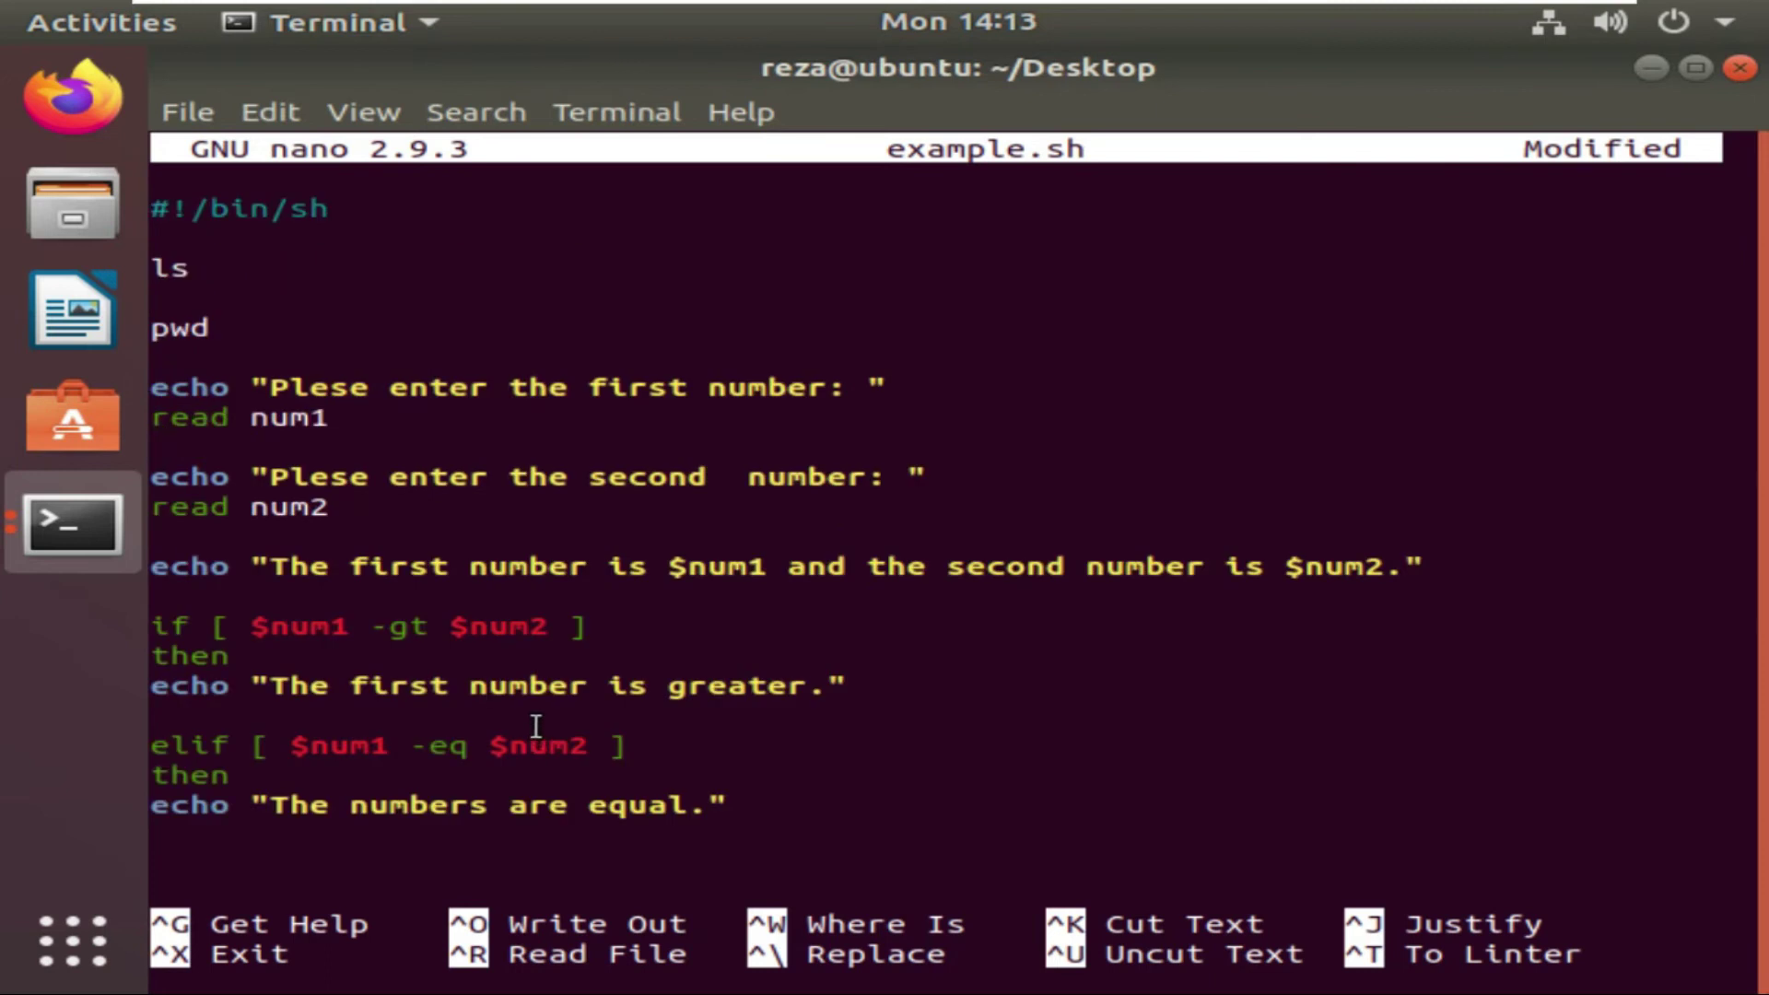
# - Under else, echo "The second is greater" and close the block with 'fi'
pyautogui.press('Down')
pyautogui.press('Down')
pyautogui.press('Down')
pyautogui.press('Down')
pyautogui.press('Down')
pyautogui.press('Down')
pyautogui.press('Down')
pyautogui.press('Down')
pyautogui.press('Down')
pyautogui.press('Down')
pyautogui.press('Down')
pyautogui.press('Down')
pyautogui.write('else')
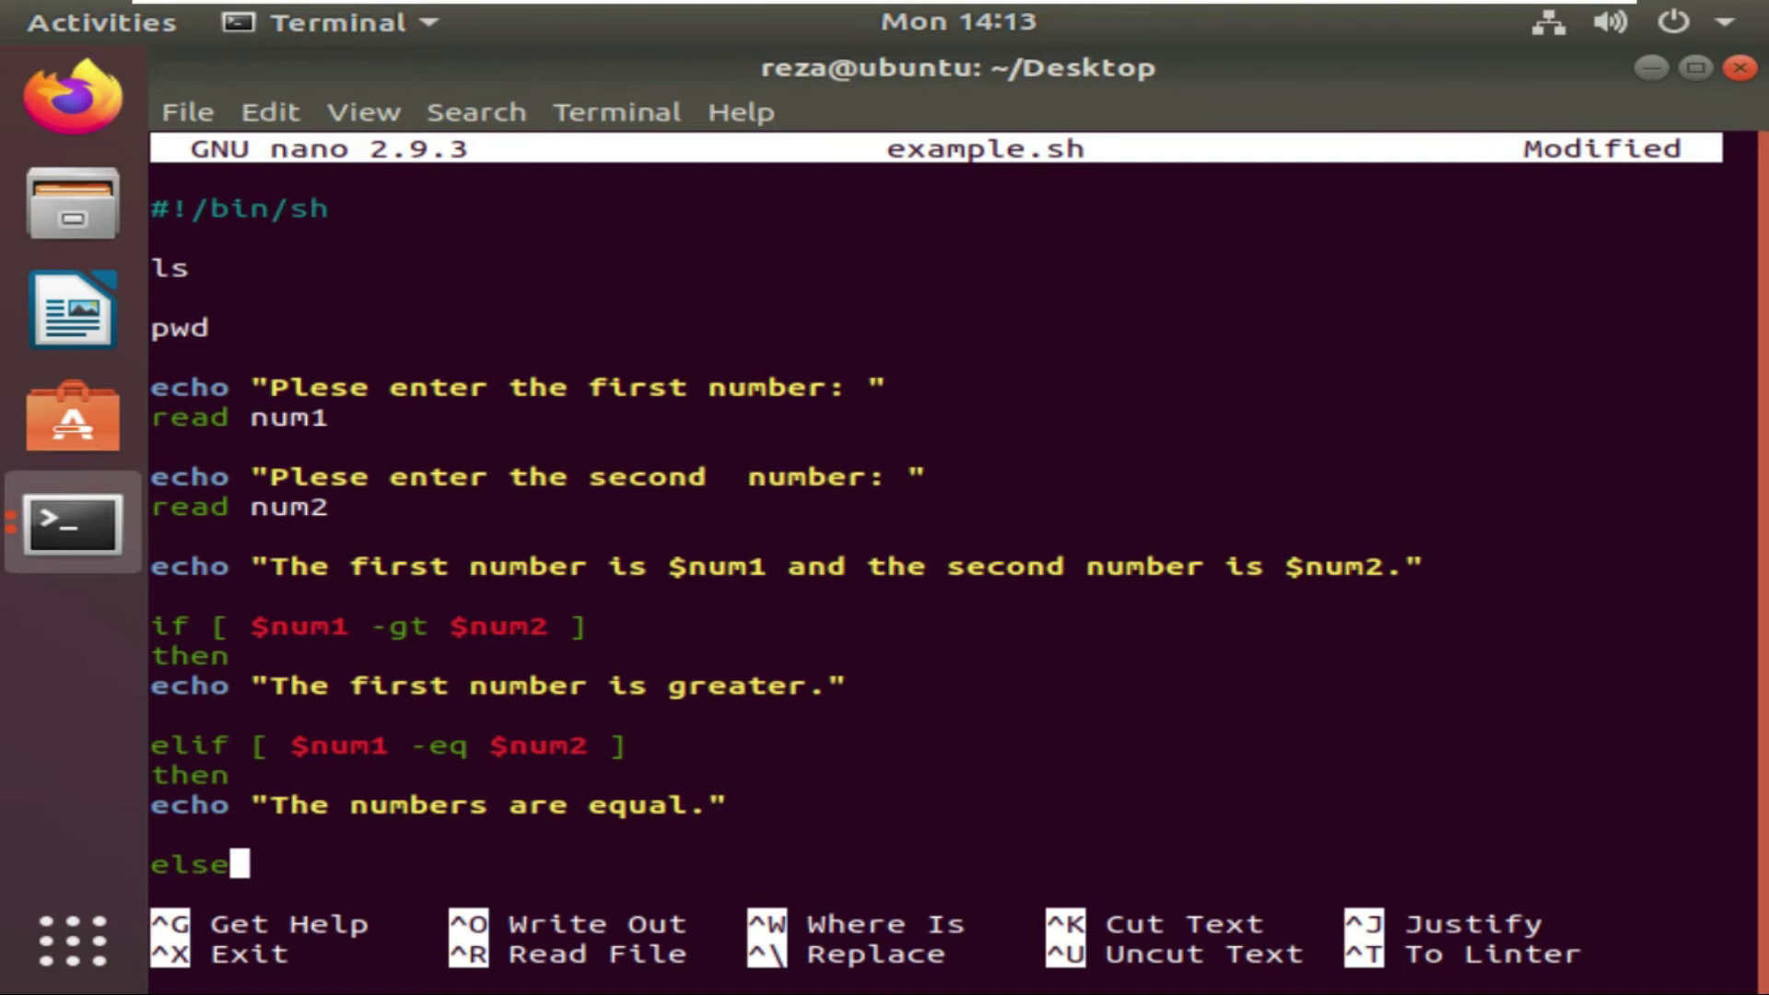
pyautogui.press('Return')
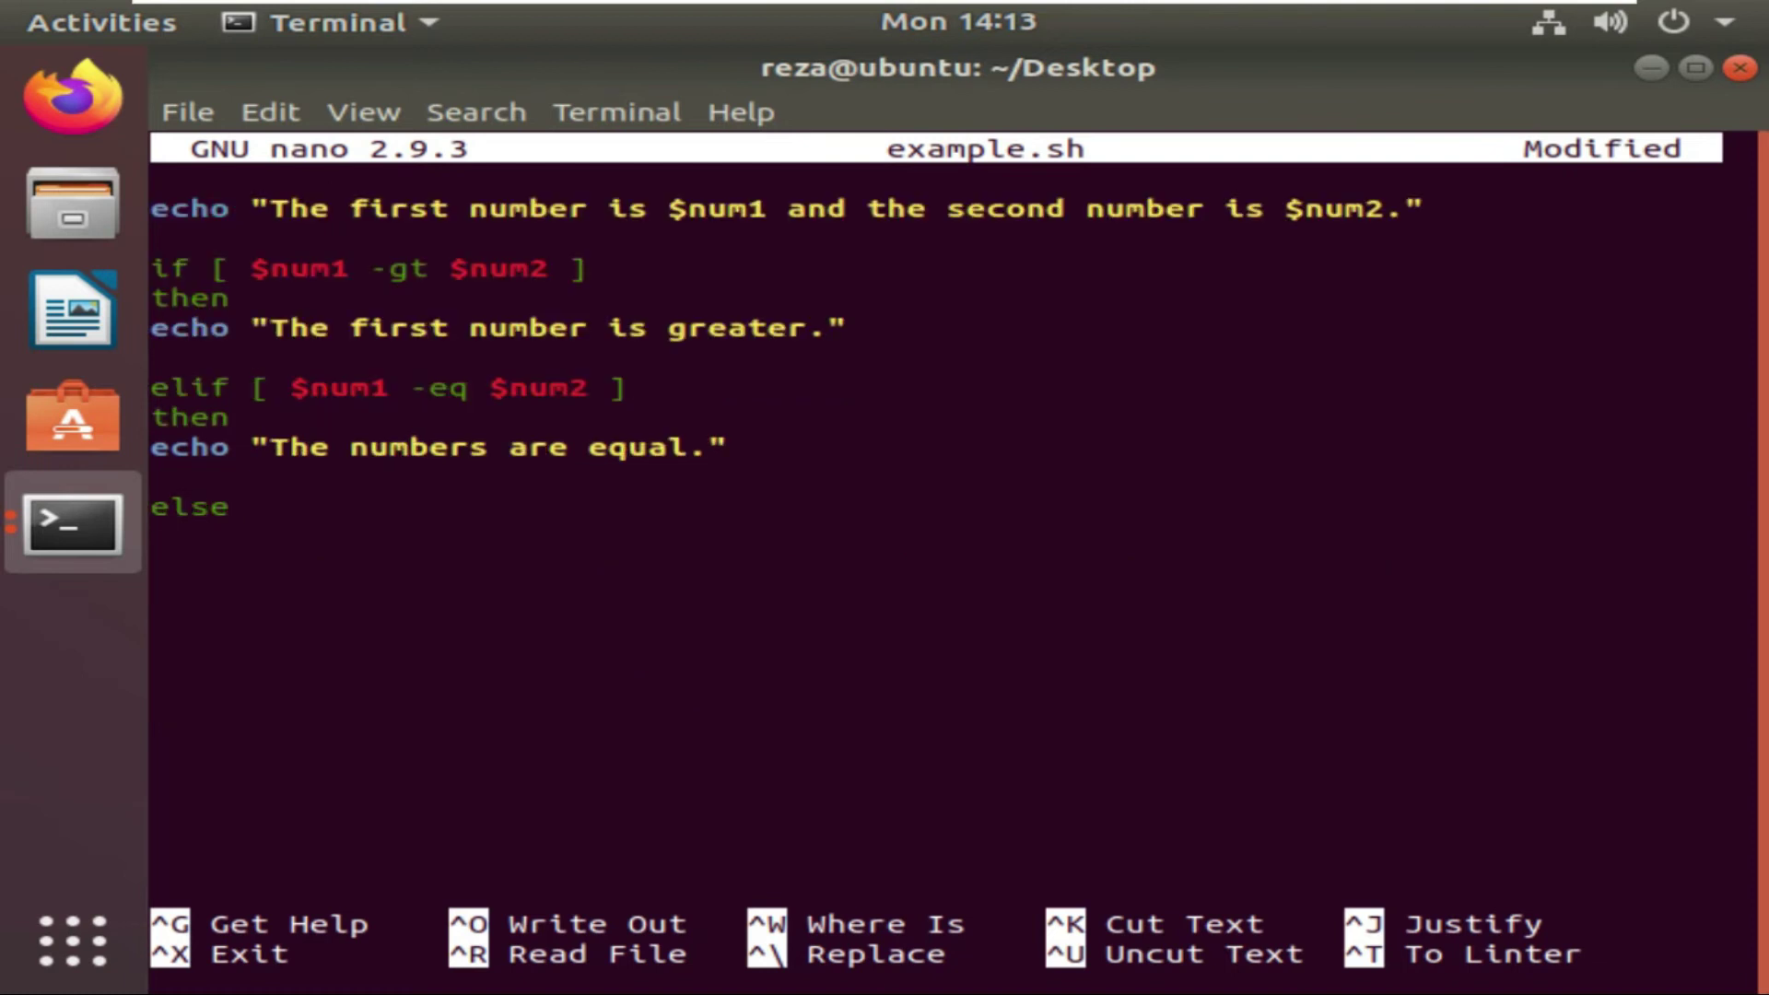
pyautogui.write('echo')
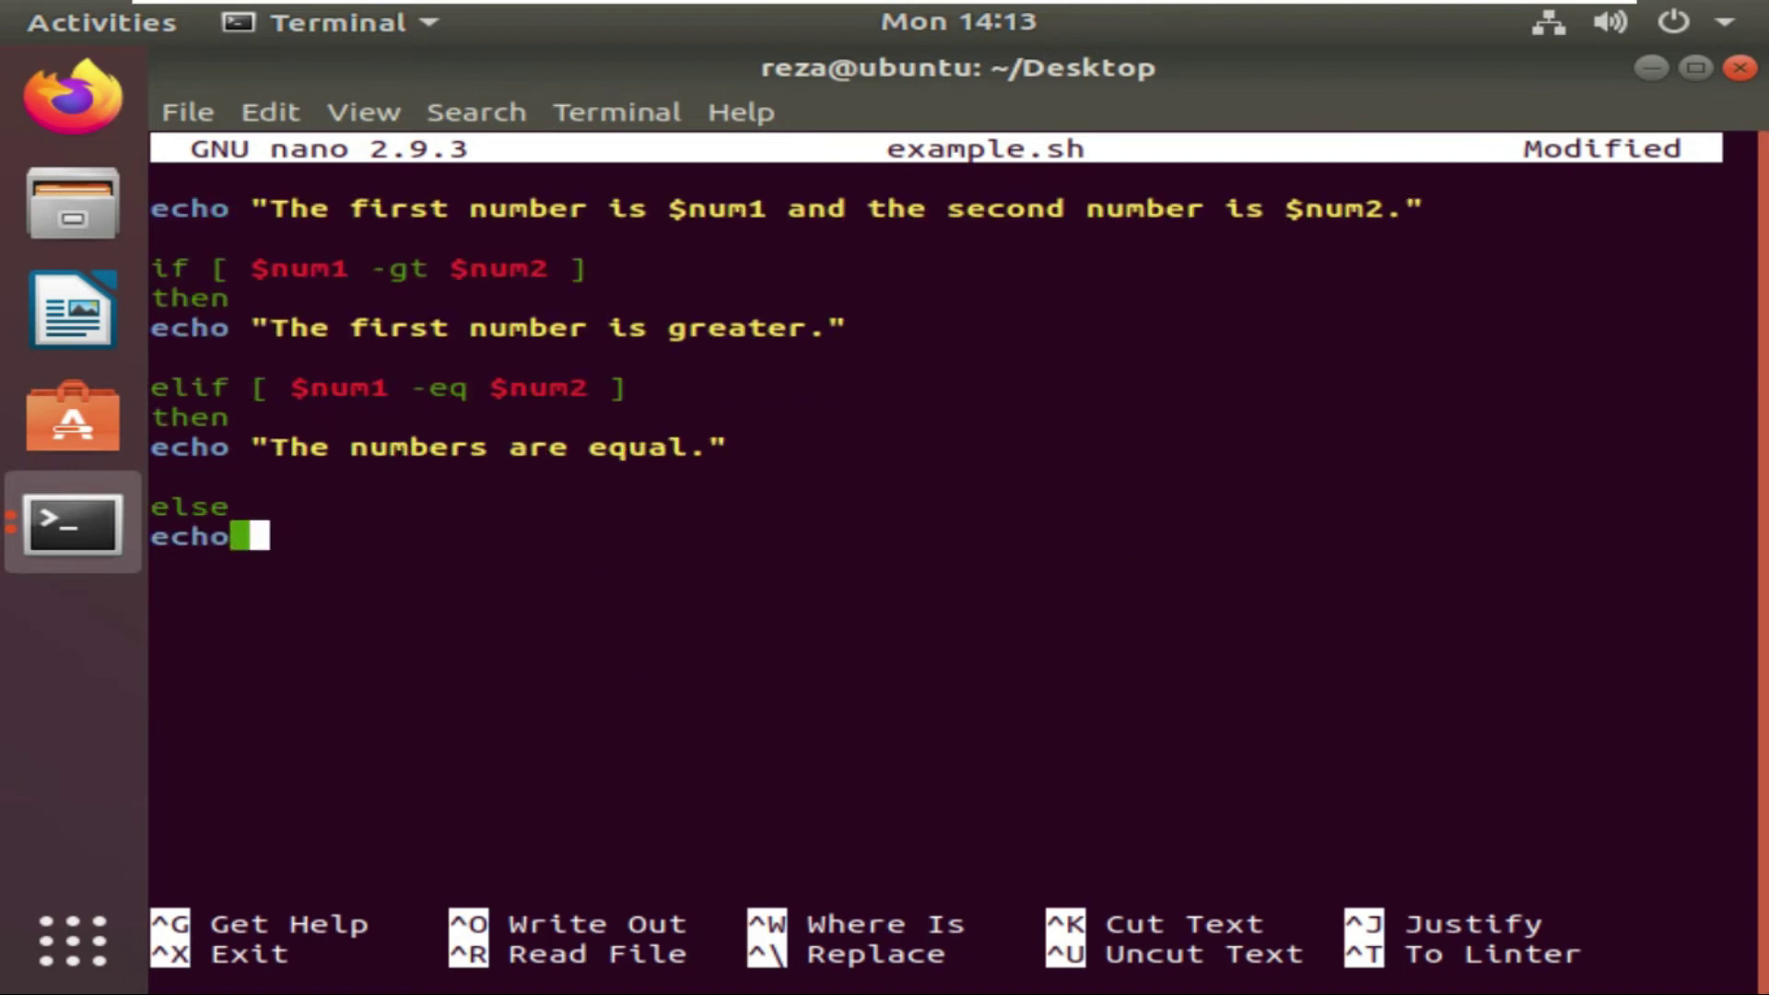
pyautogui.write('"the second is greater"')
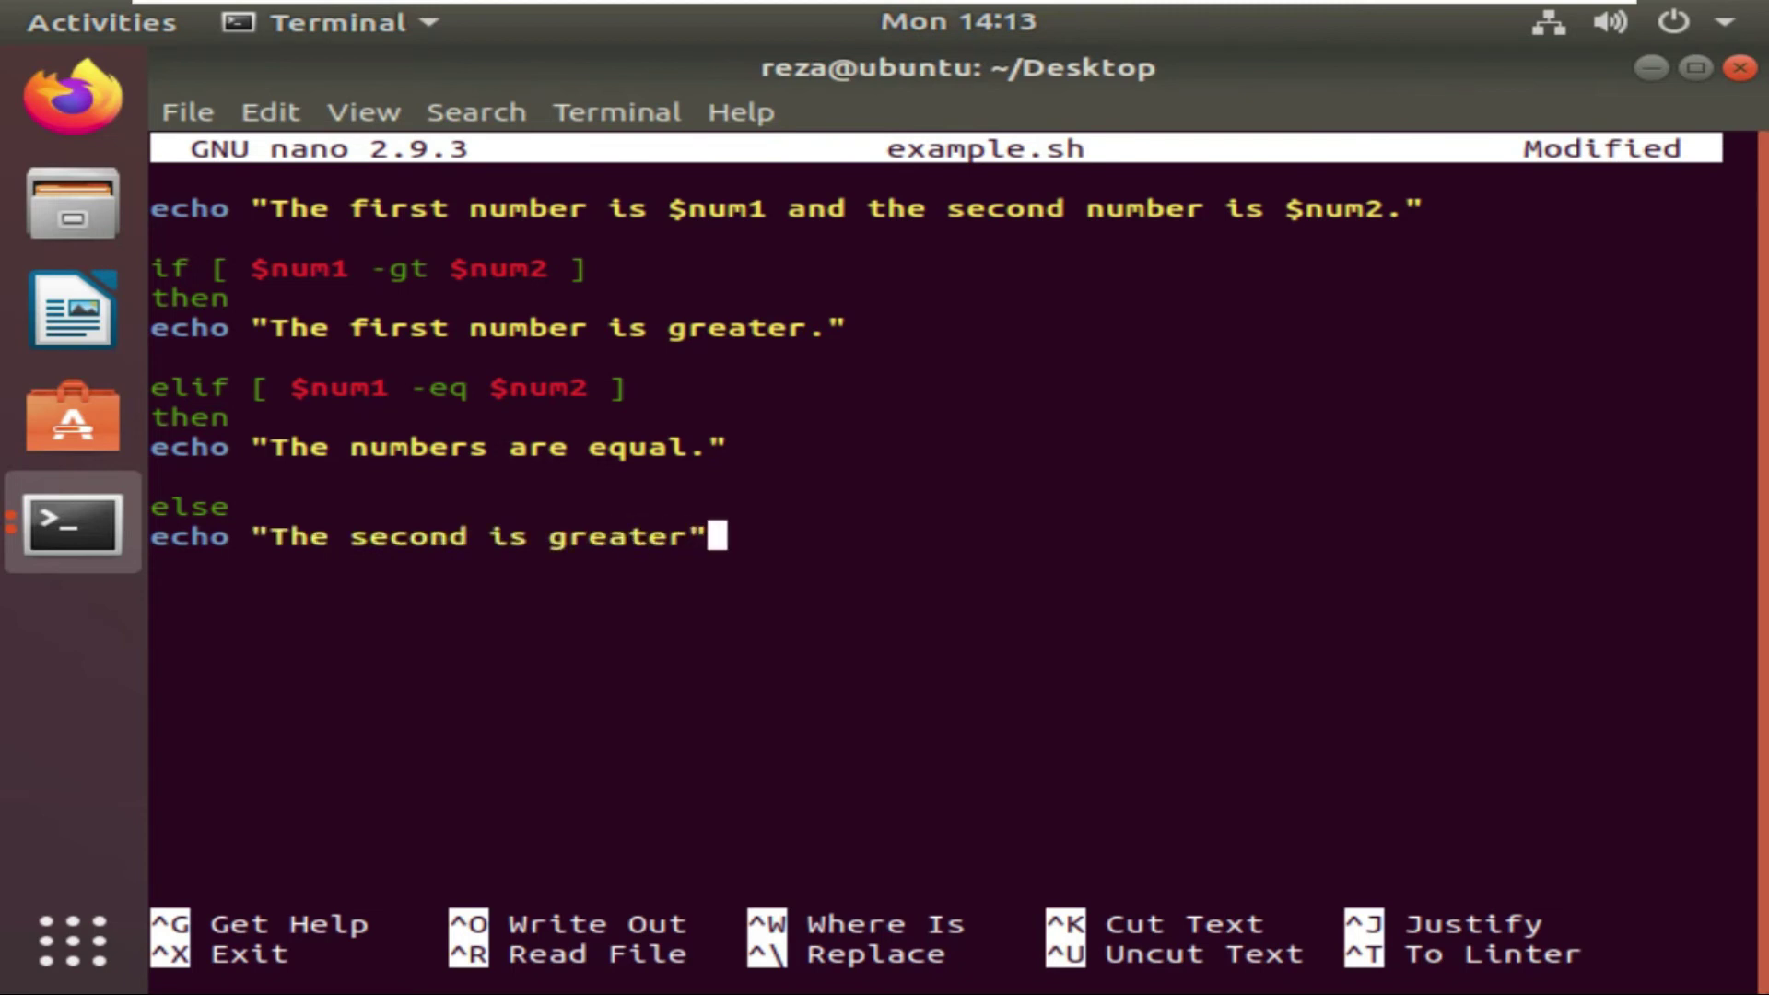
pyautogui.press('Return')
pyautogui.press('Return')
pyautogui.write('fi')
pyautogui.doubleClick(171, 268)
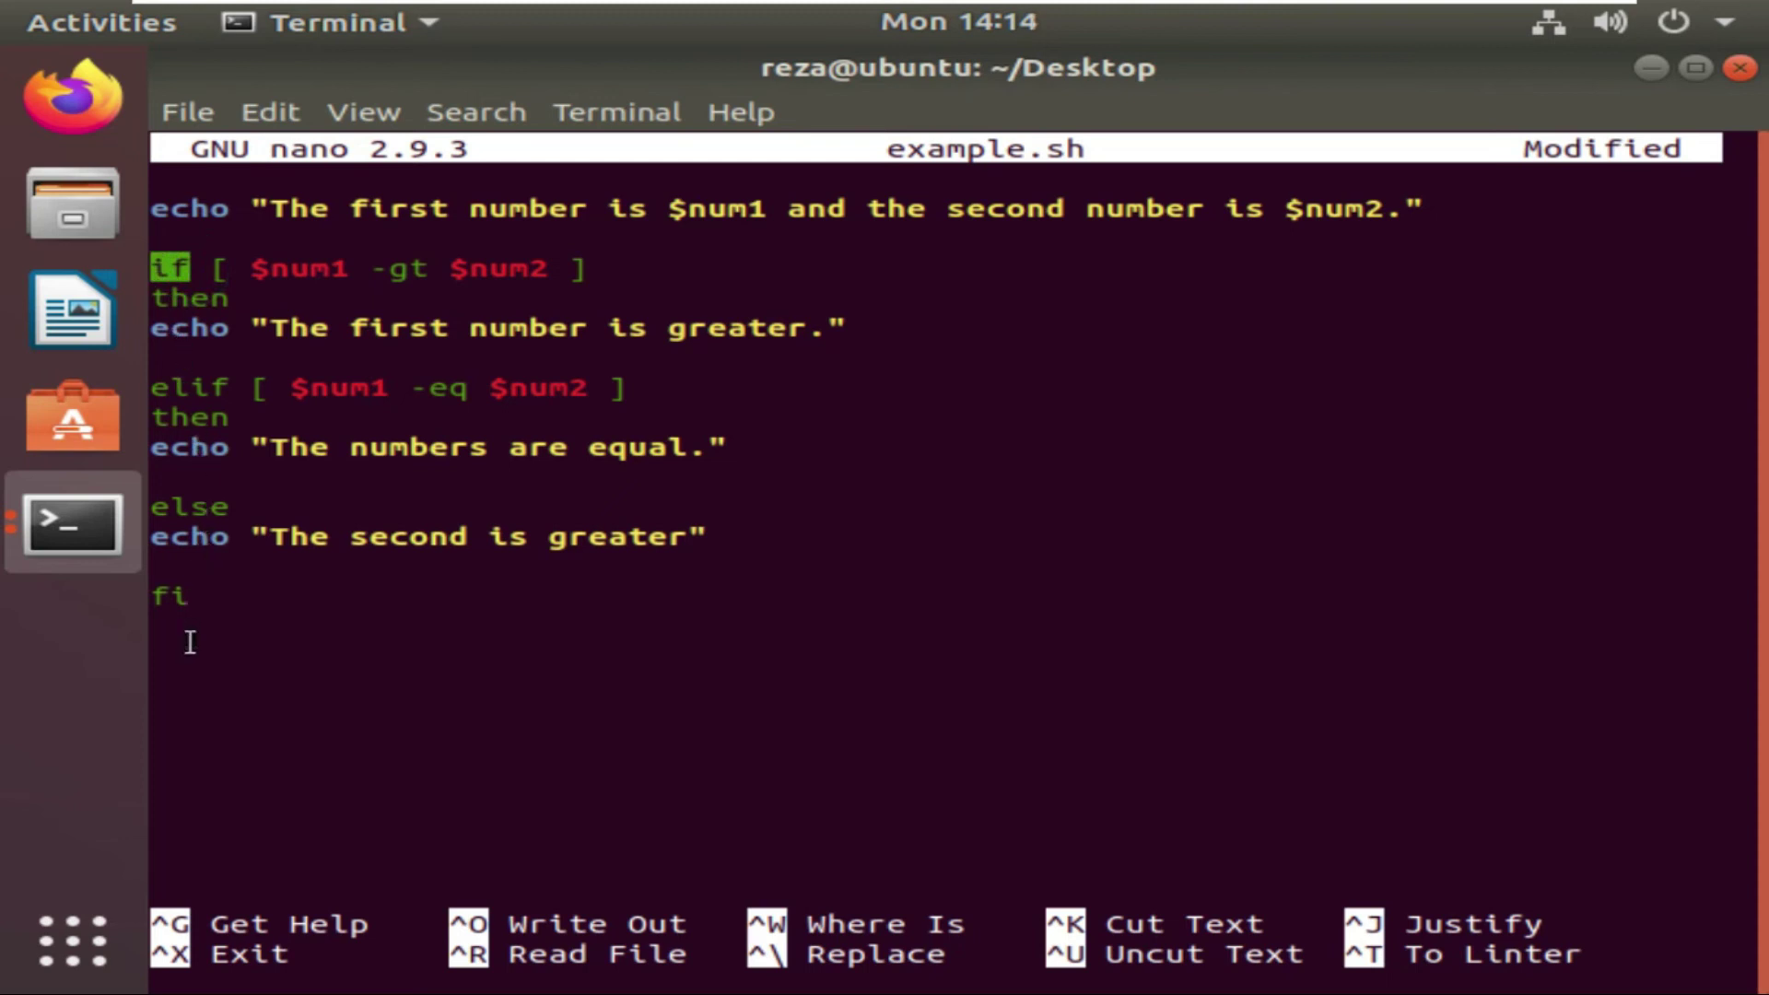
pyautogui.moveTo(189, 625); pyautogui.dragTo(158, 603)
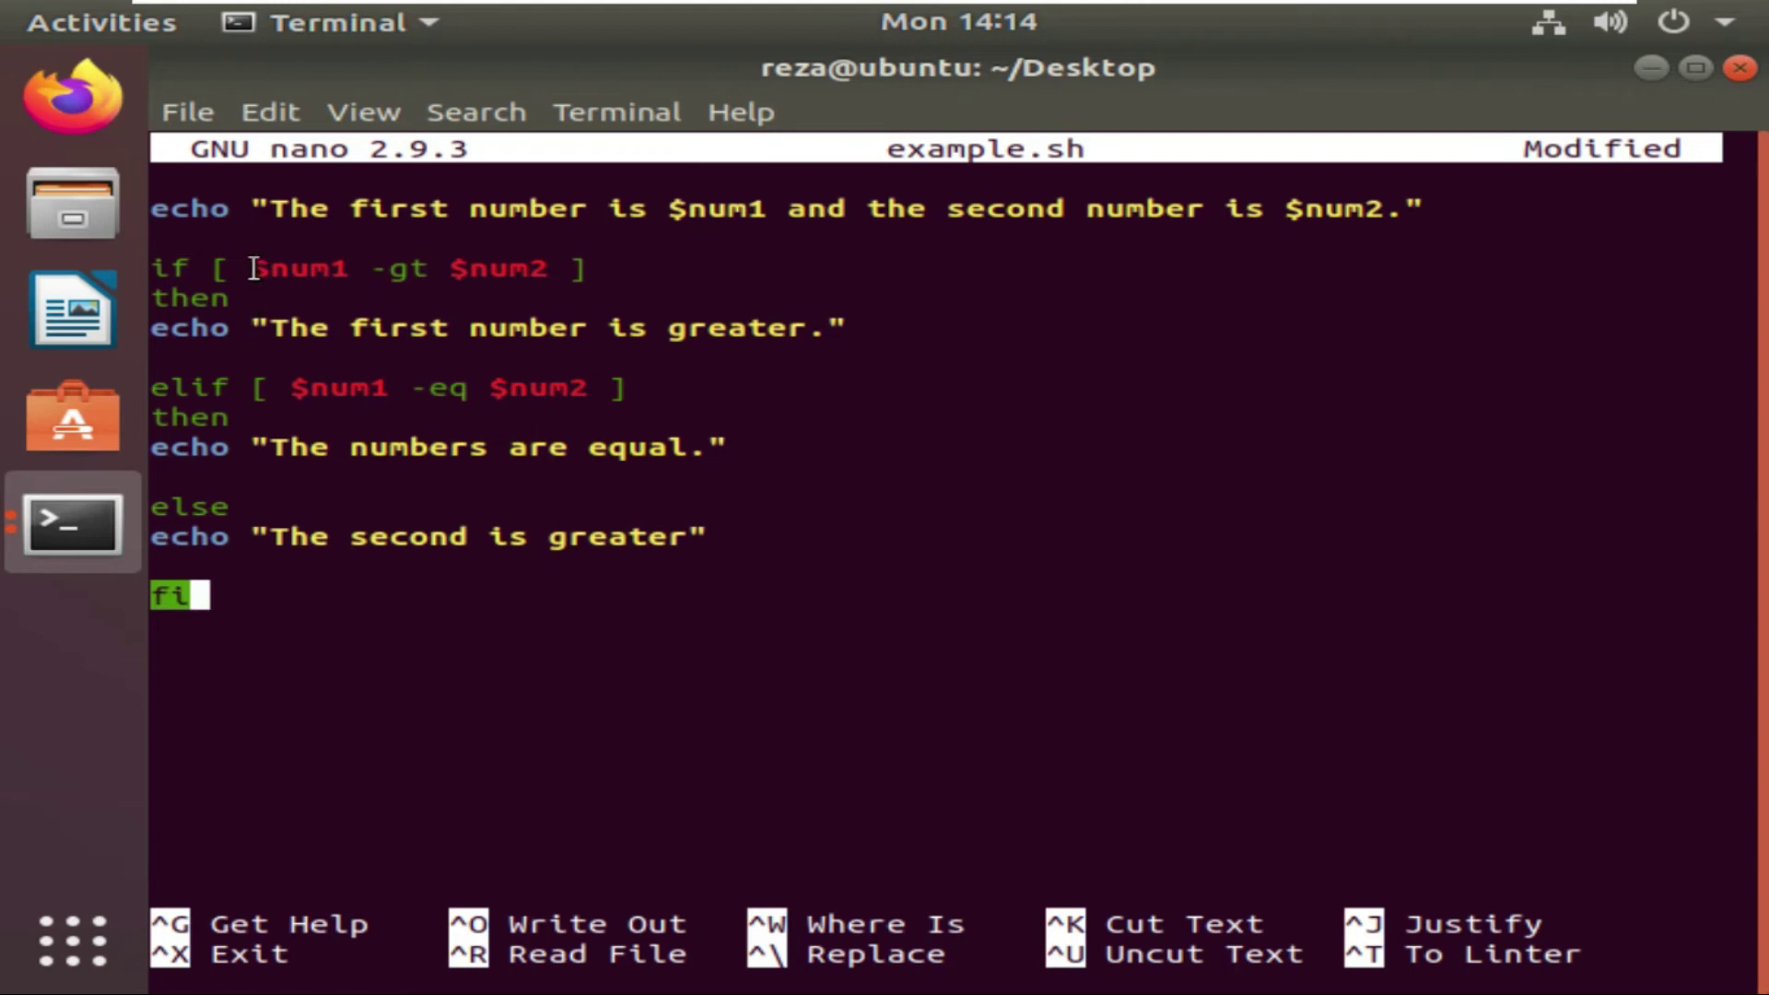
pyautogui.moveTo(253, 268); pyautogui.dragTo(552, 269)
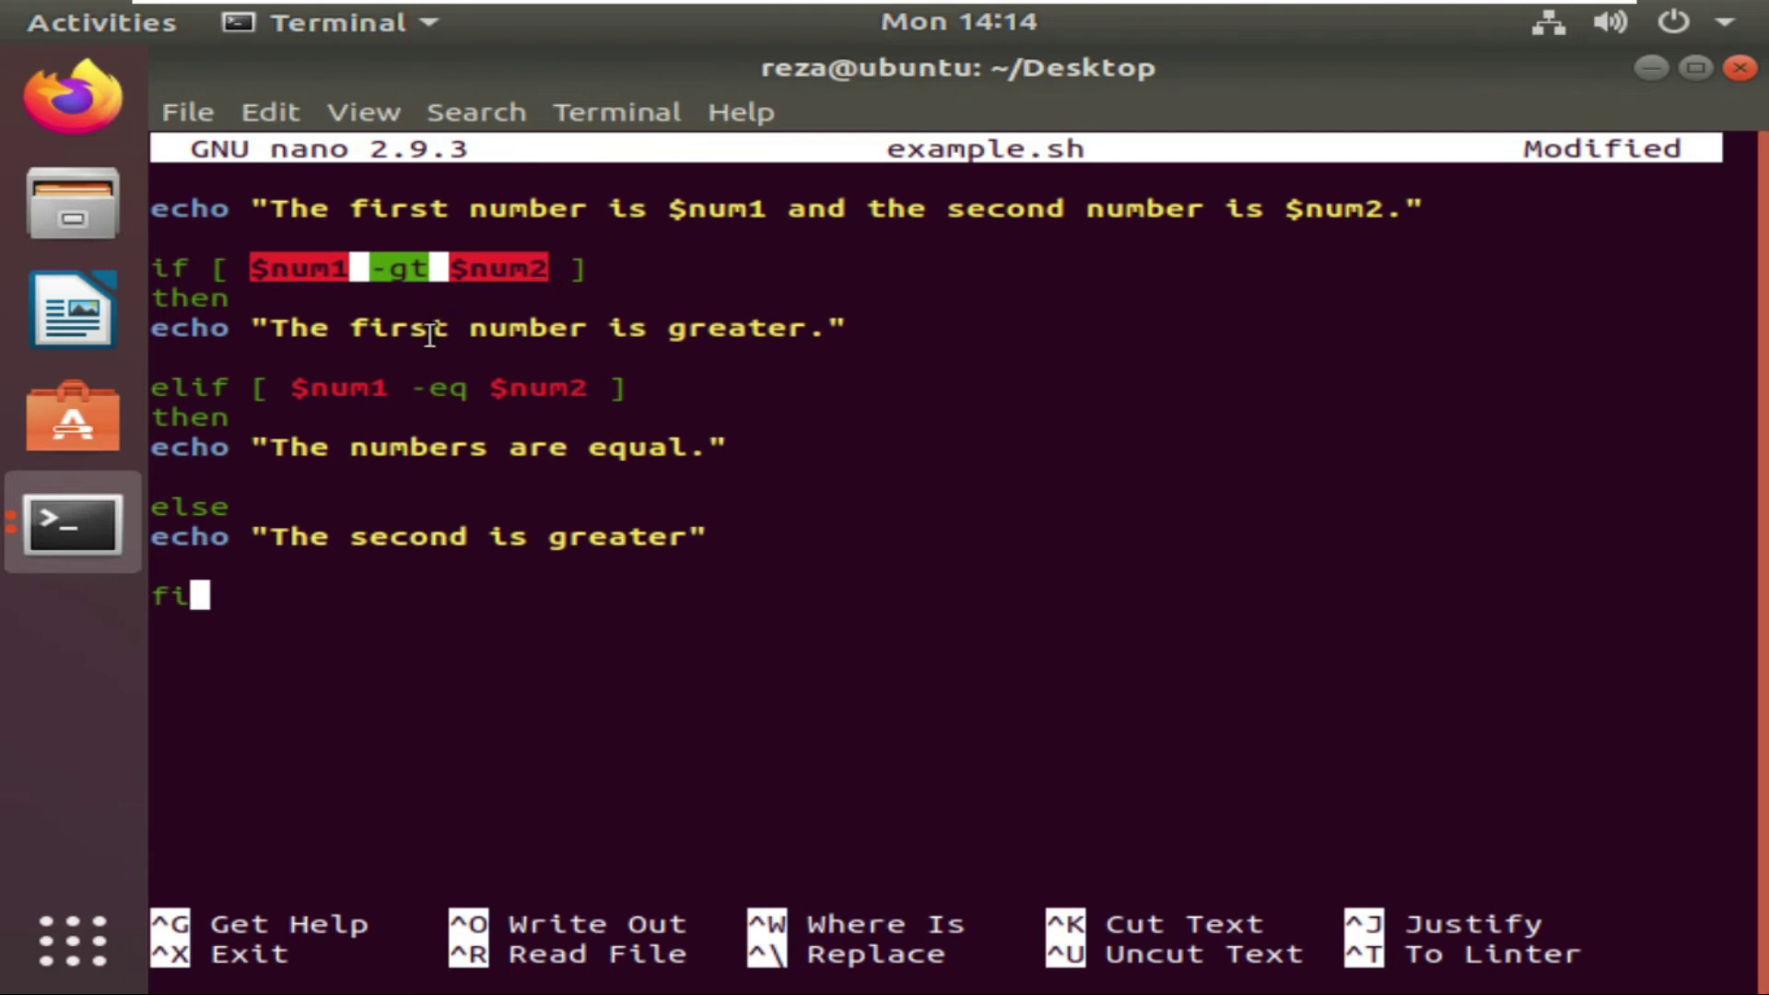
pyautogui.click(198, 330)
pyautogui.moveTo(198, 328); pyautogui.dragTo(666, 342)
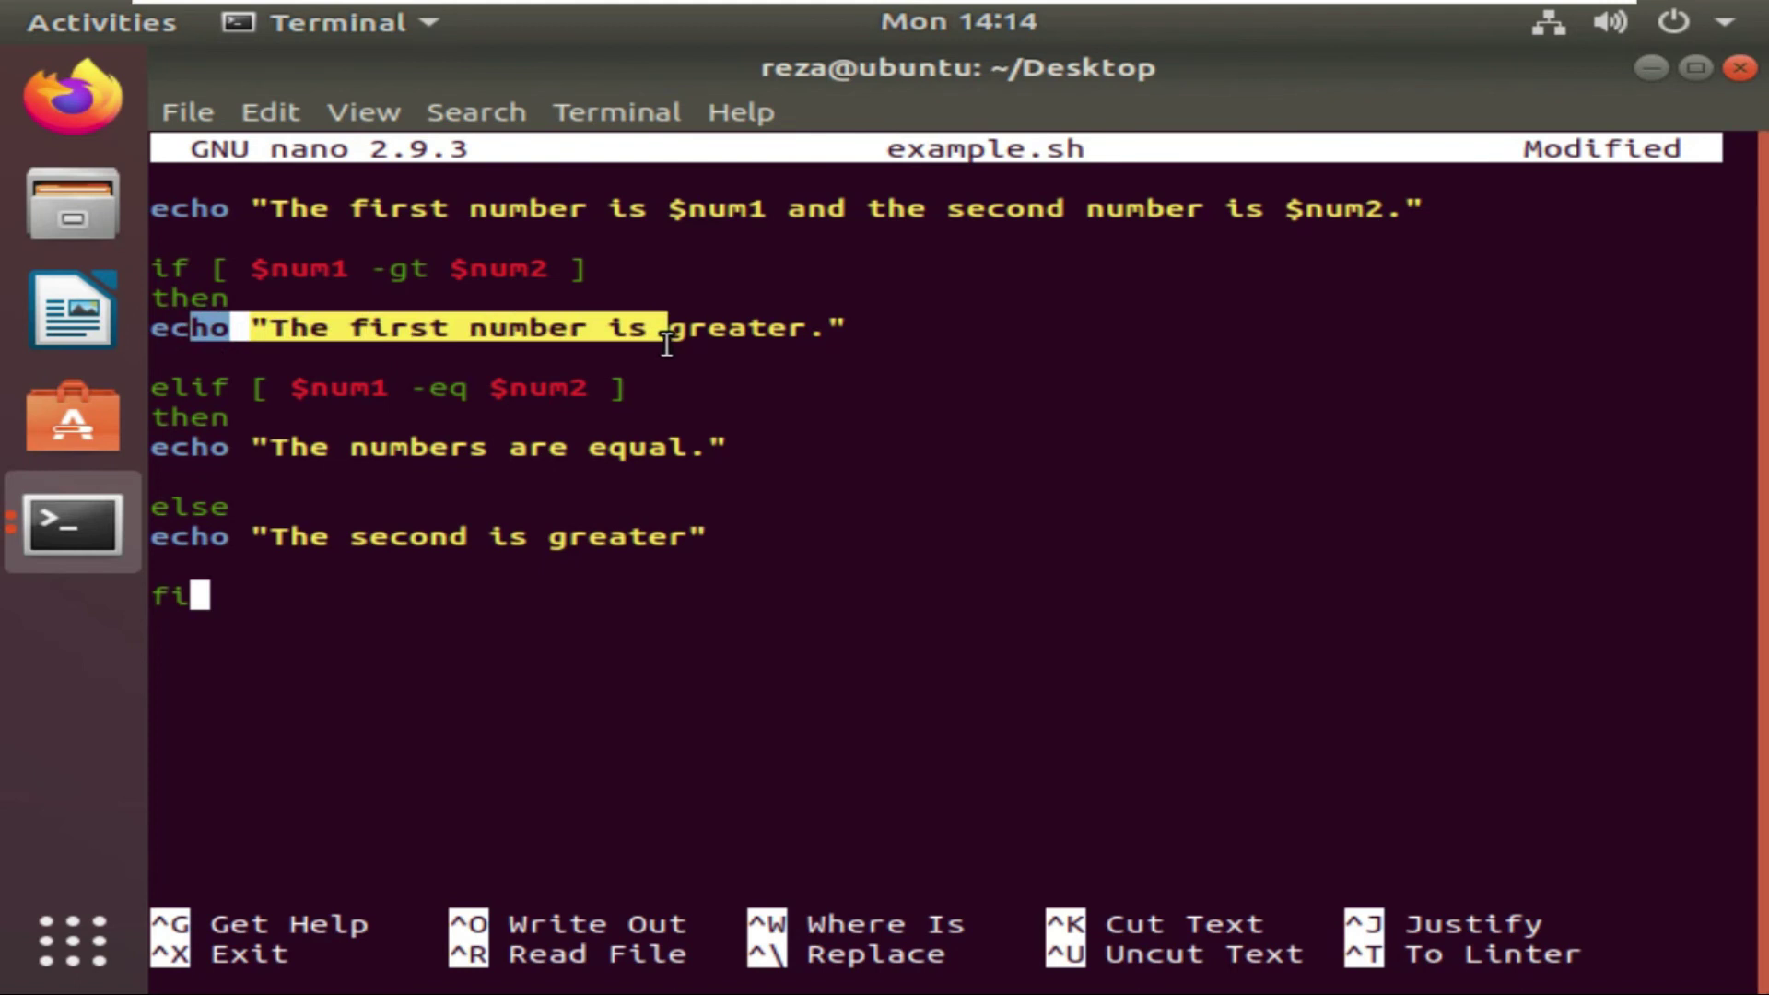
pyautogui.click(259, 349)
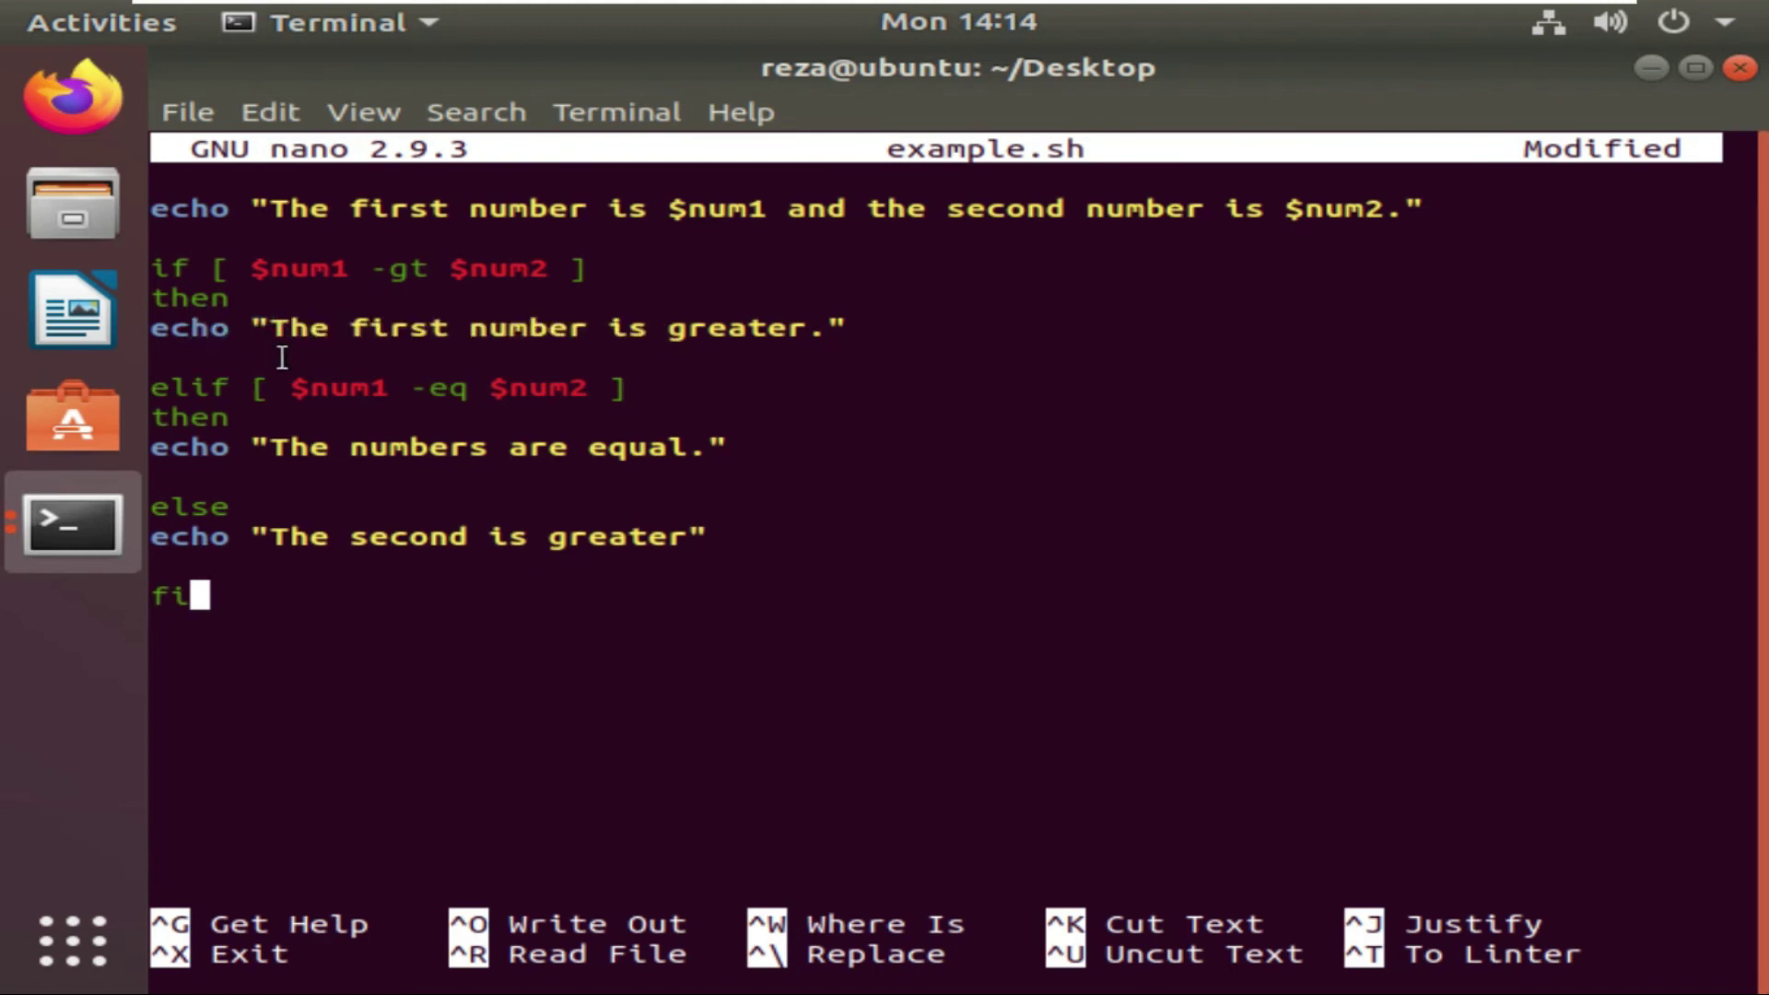
pyautogui.scroll(2, 281, 358)
pyautogui.scroll(4, 281, 357)
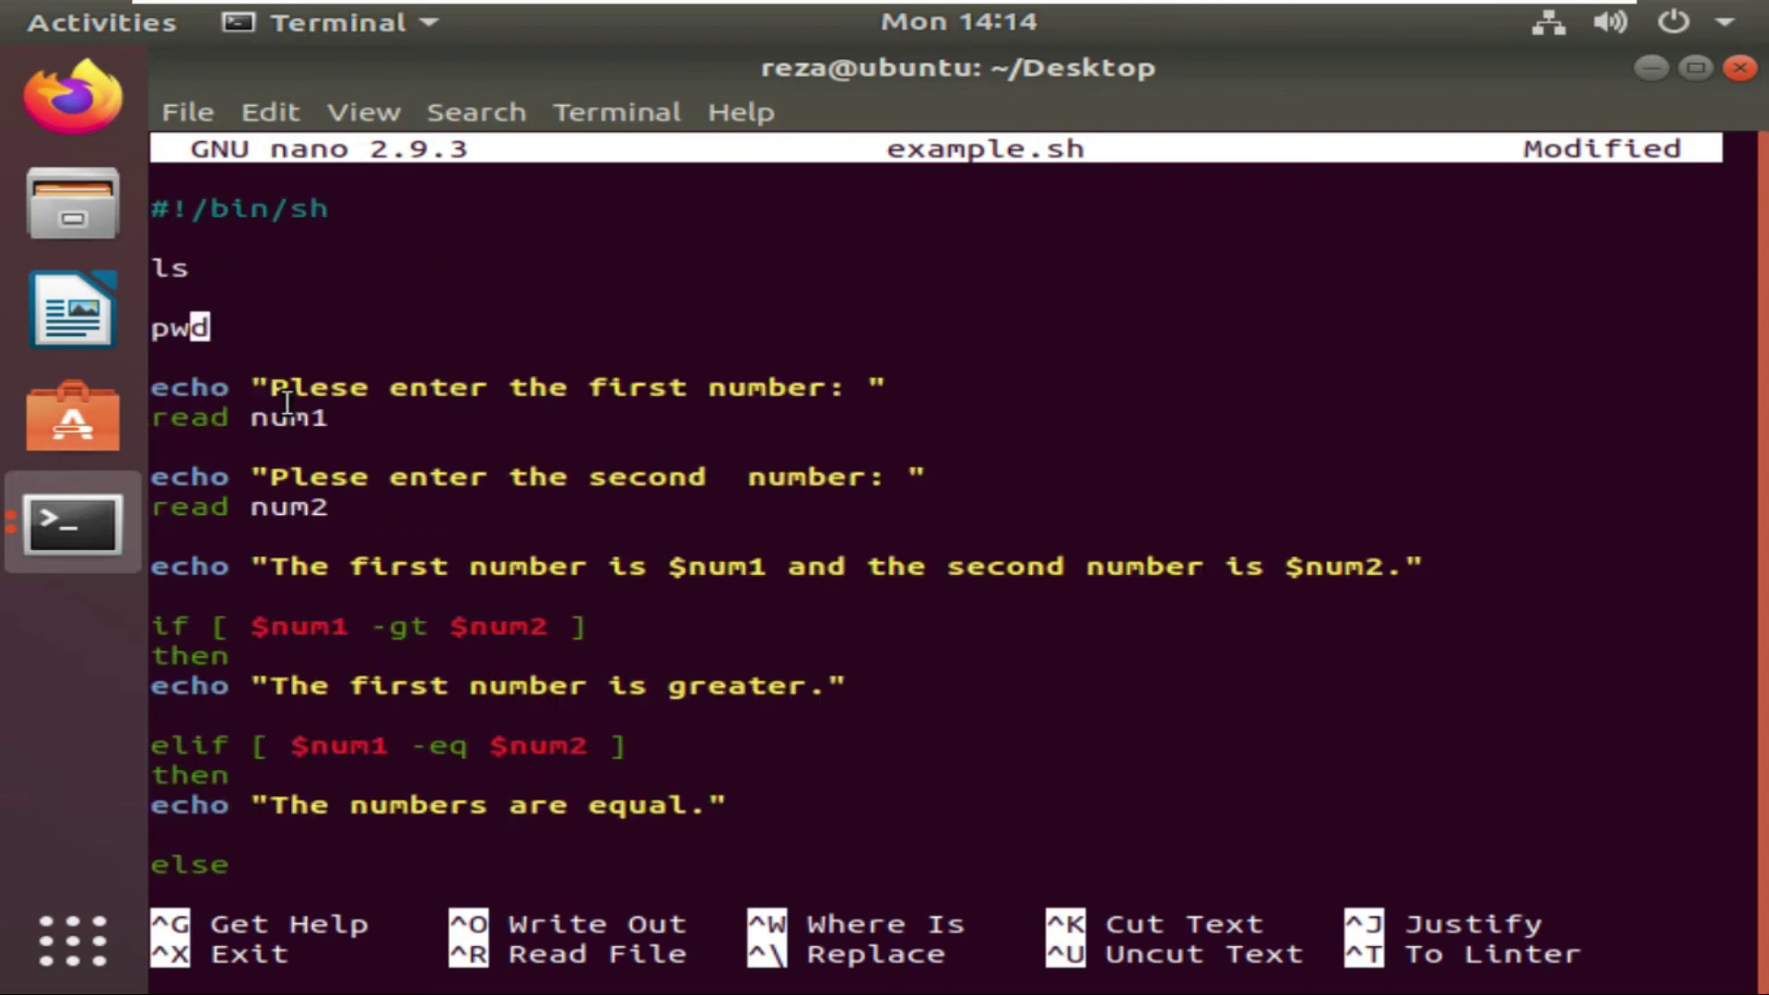
pyautogui.scroll(2, 281, 395)
# - Comment out the ls and pwd lines with a leading #
pyautogui.press('Down')
pyautogui.press('Down')
pyautogui.press('Up')
pyautogui.press('Left')
pyautogui.press('Left')
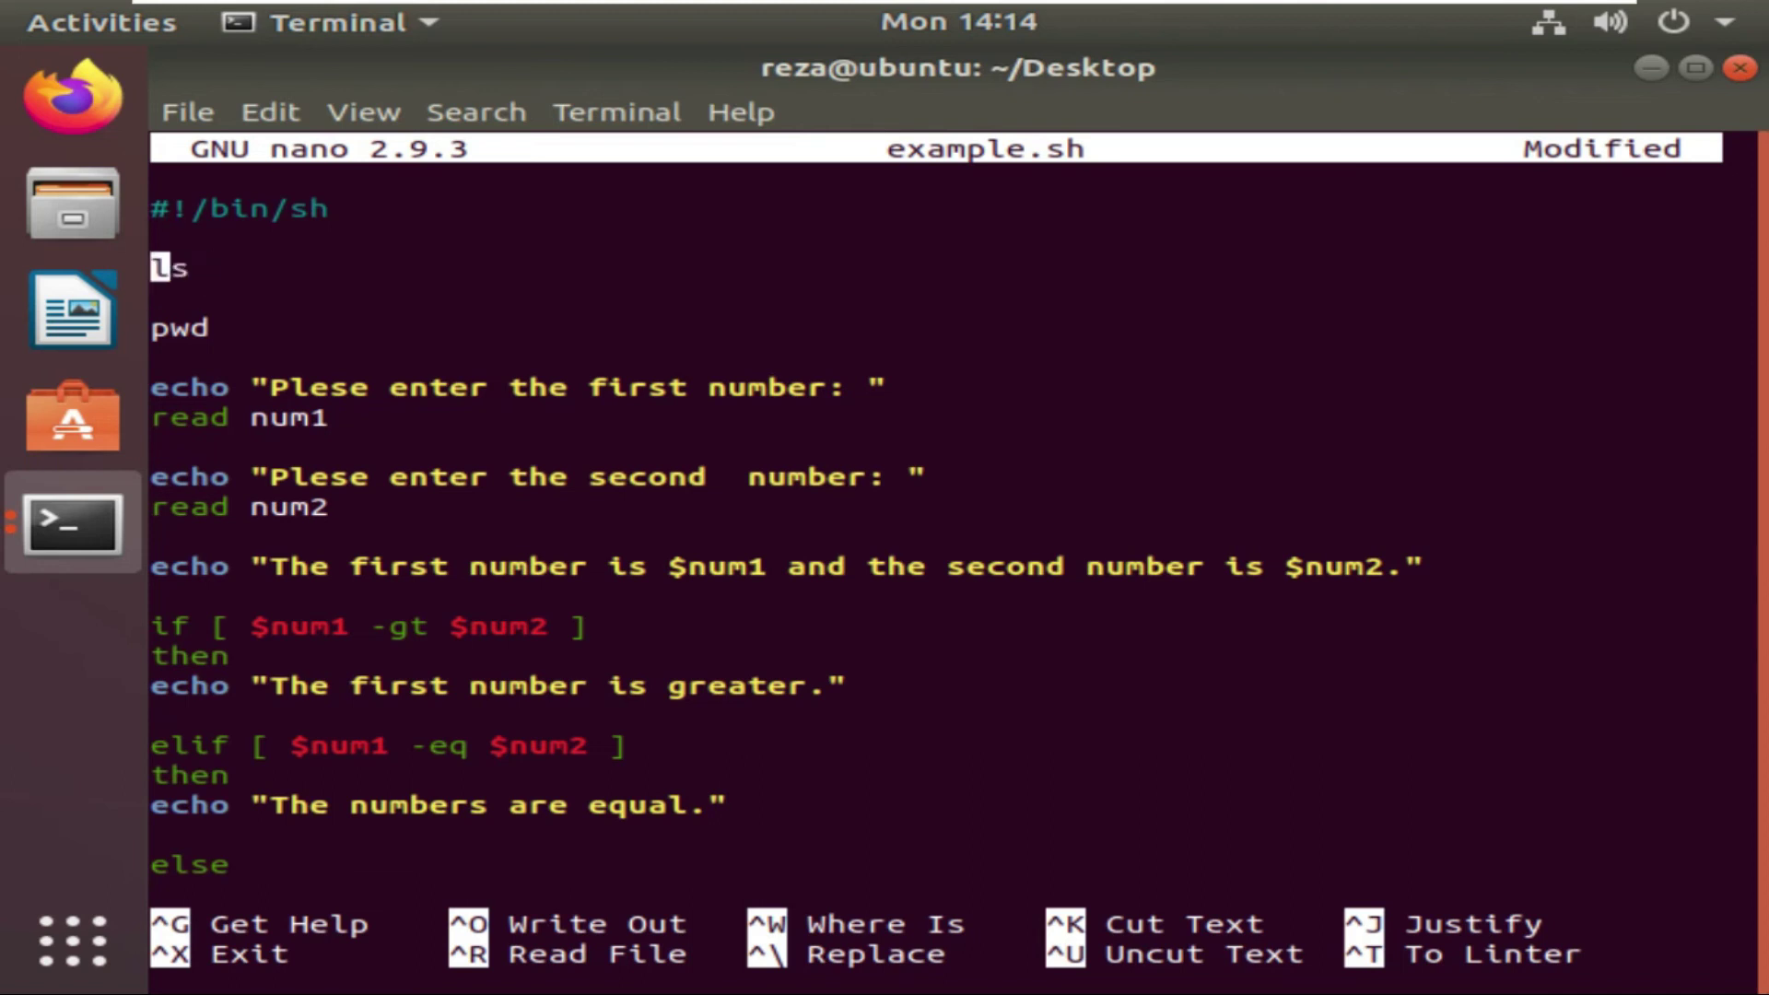
pyautogui.write('#')
pyautogui.press('Down')
pyautogui.press('Down')
pyautogui.press('Left')
pyautogui.write('#')
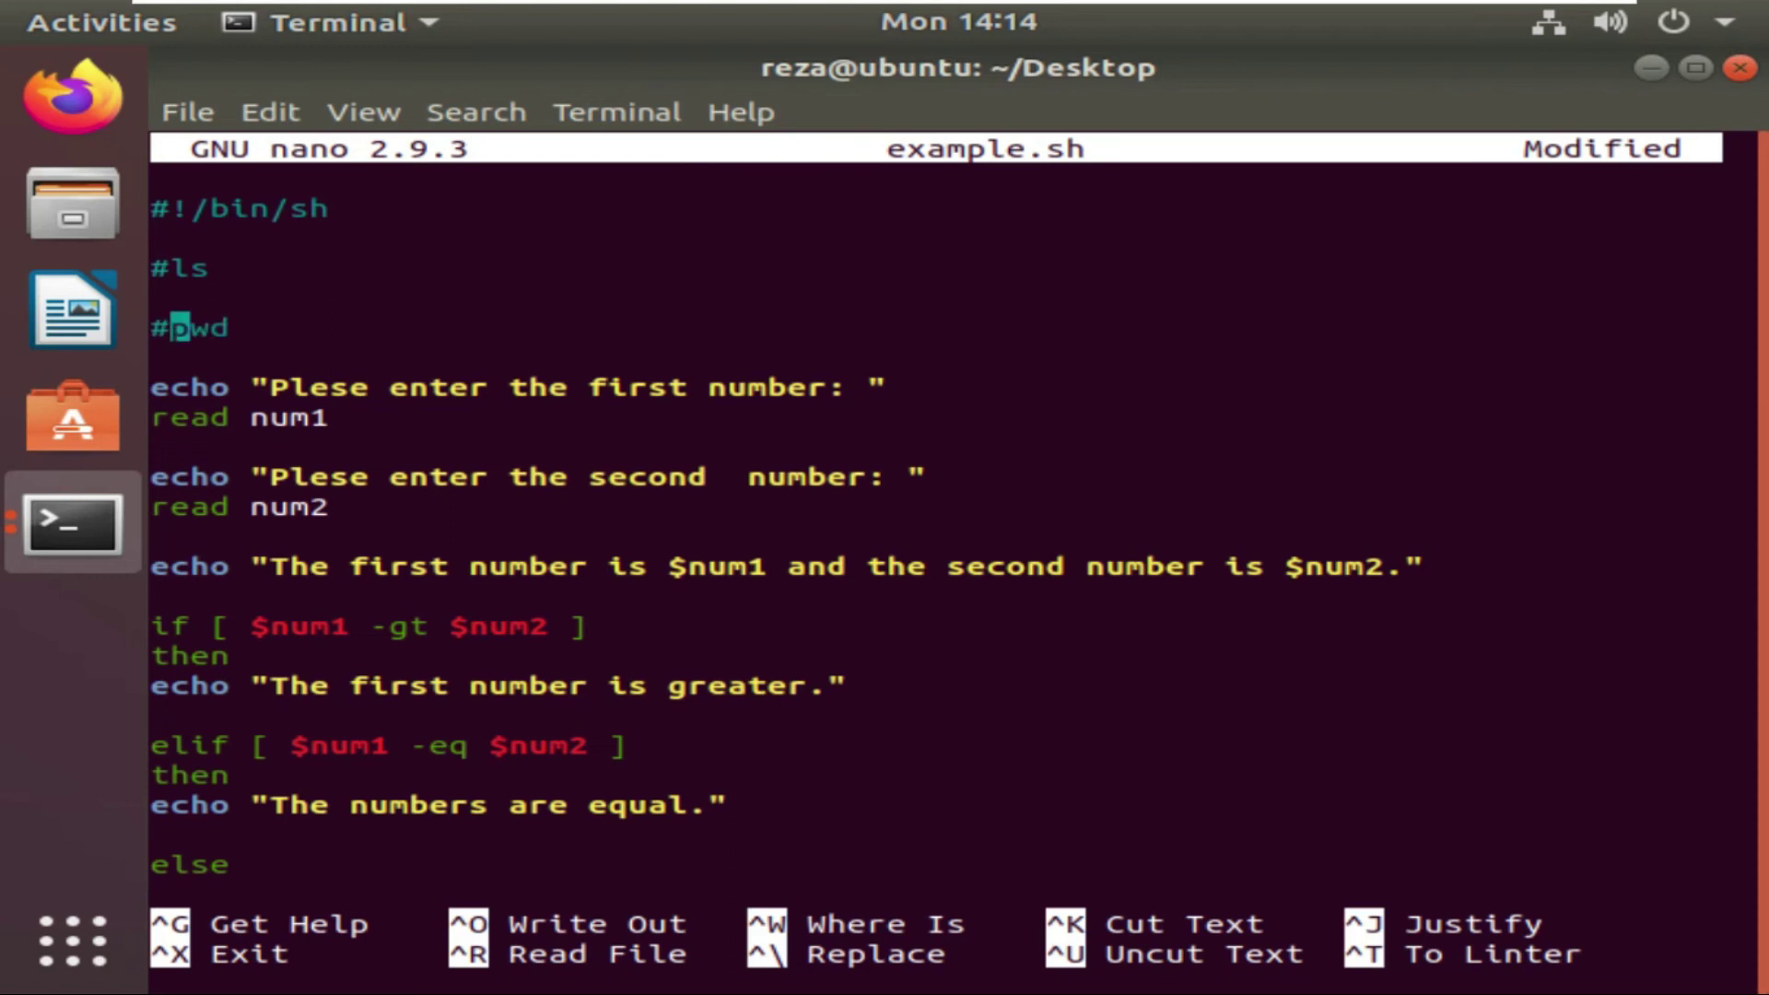
# - Save example.sh with Ctrl+O
pyautogui.hotkey('ctrl', 'o')
pyautogui.press('Return')
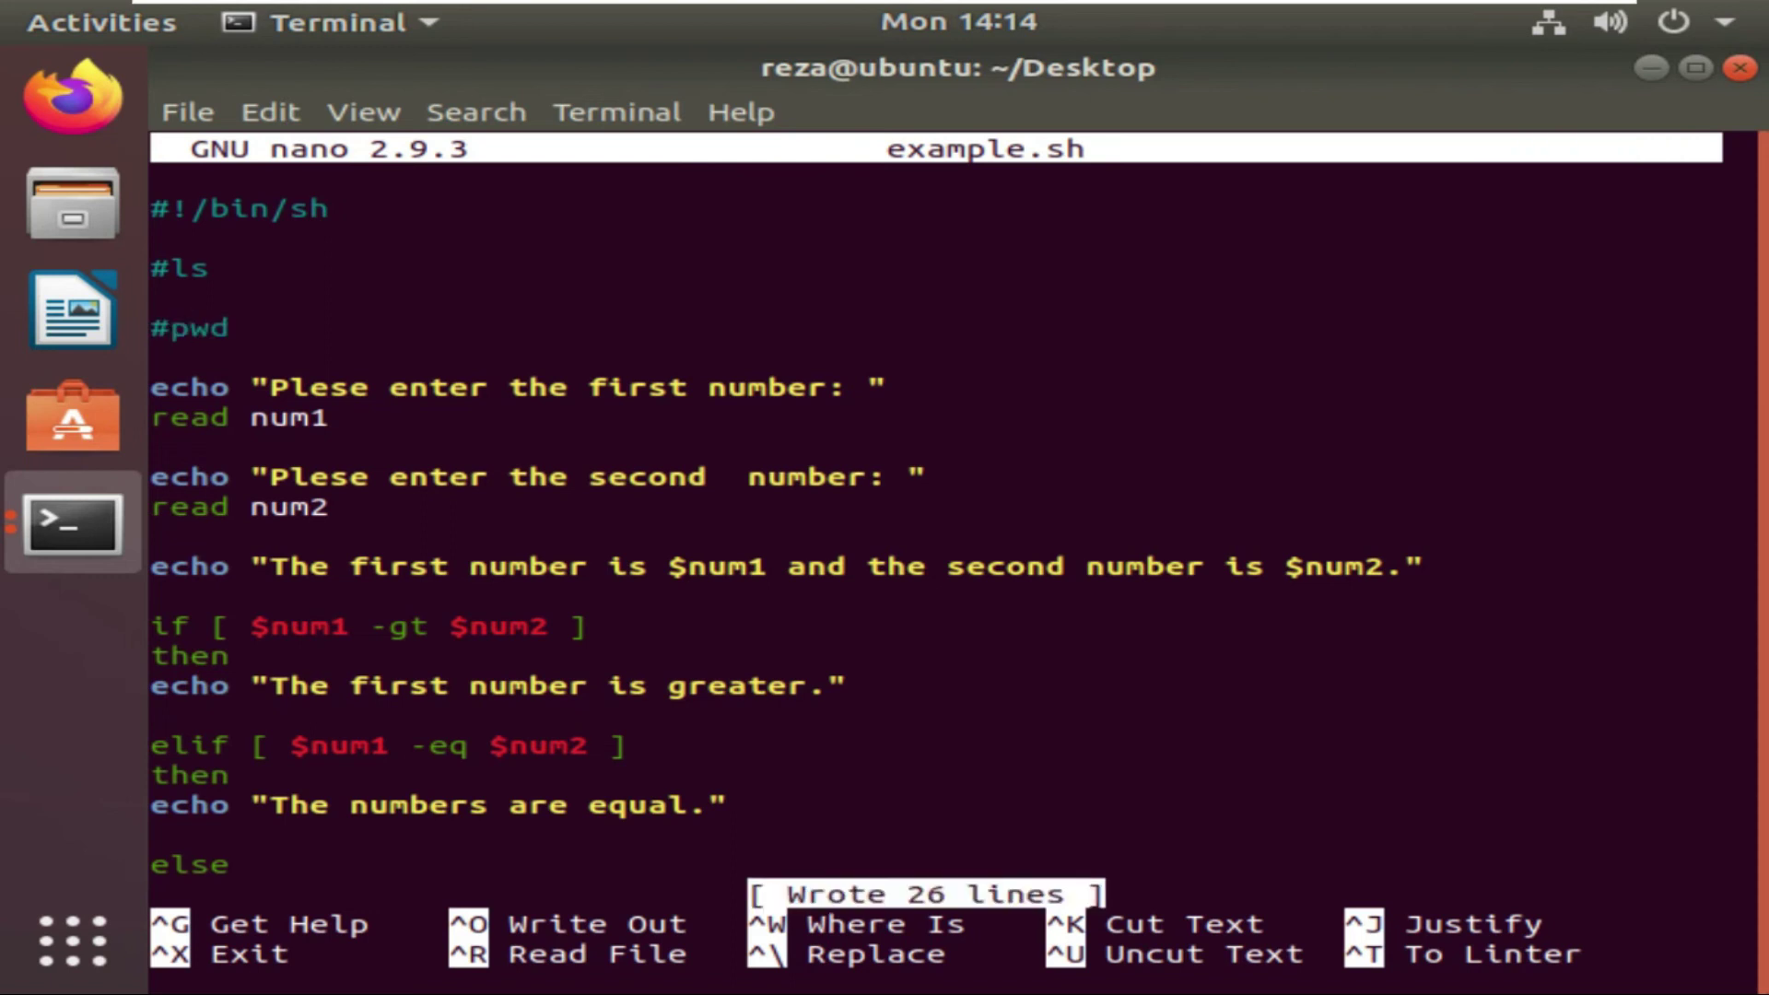
# - In the second terminal, run bash ./example.sh with 5 and 2 to get the greater message
pyautogui.click(76, 518)
pyautogui.click(501, 664)
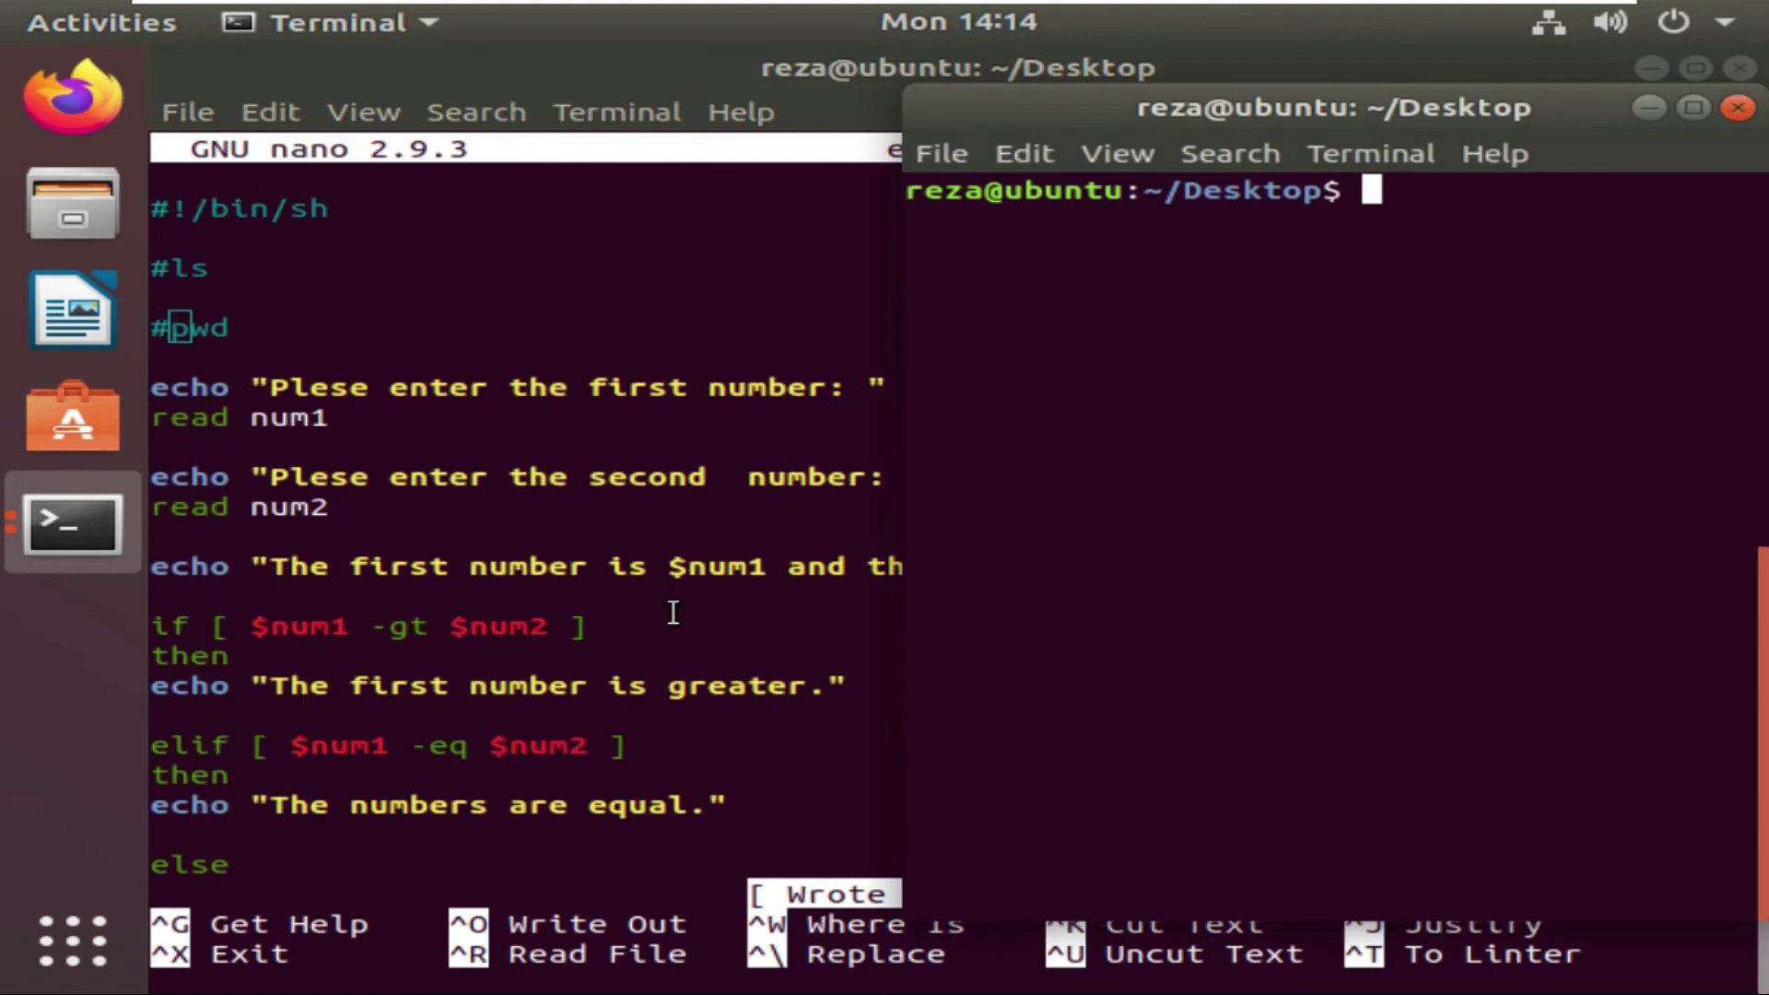
pyautogui.press('Up')
pyautogui.press('Up')
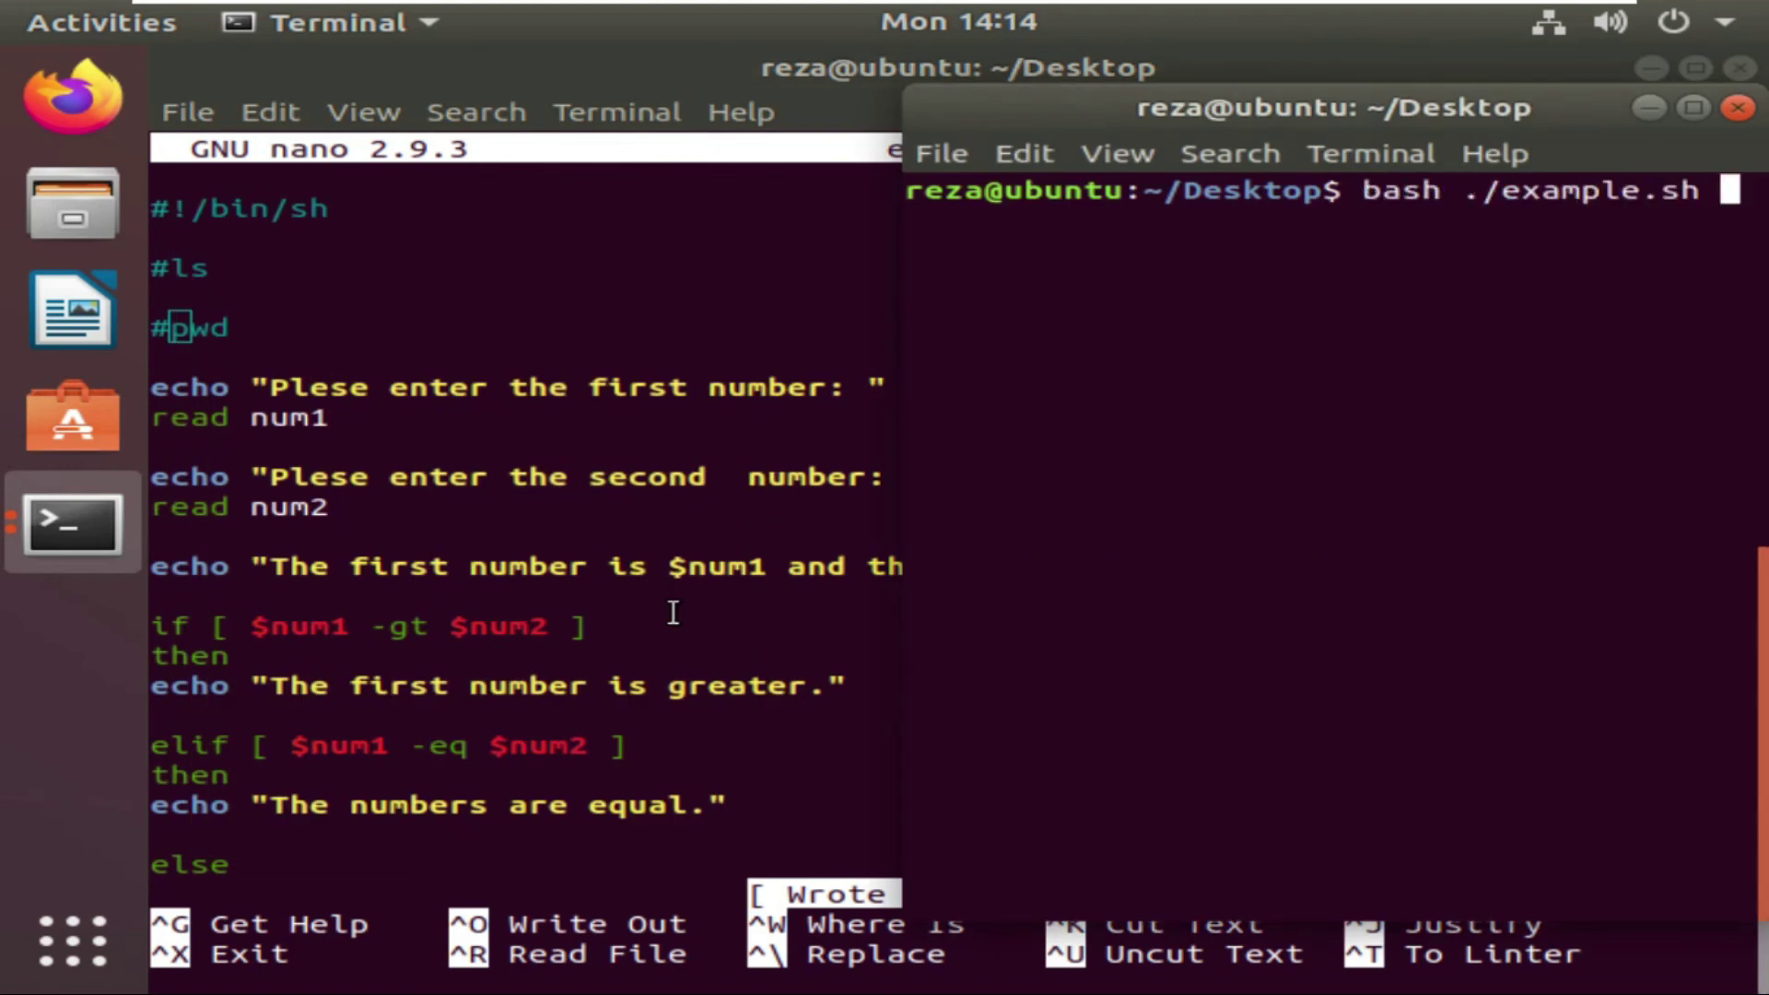
pyautogui.press('Return')
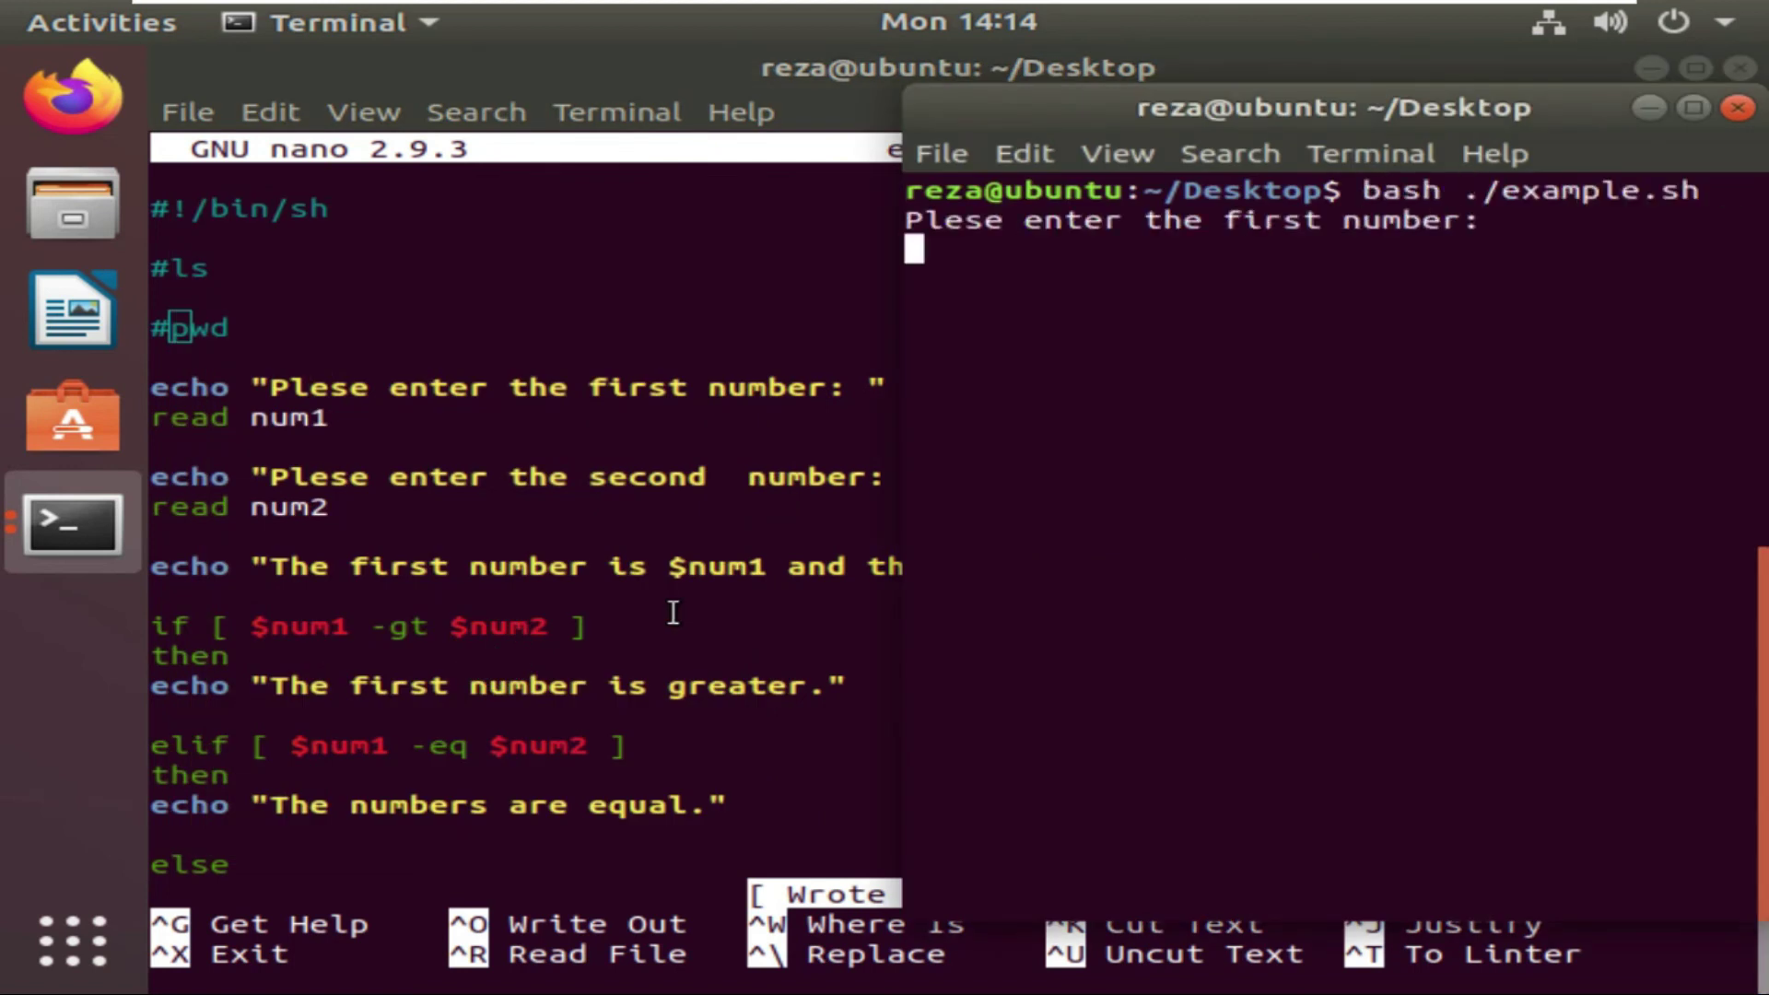
pyautogui.write('5')
pyautogui.press('Return')
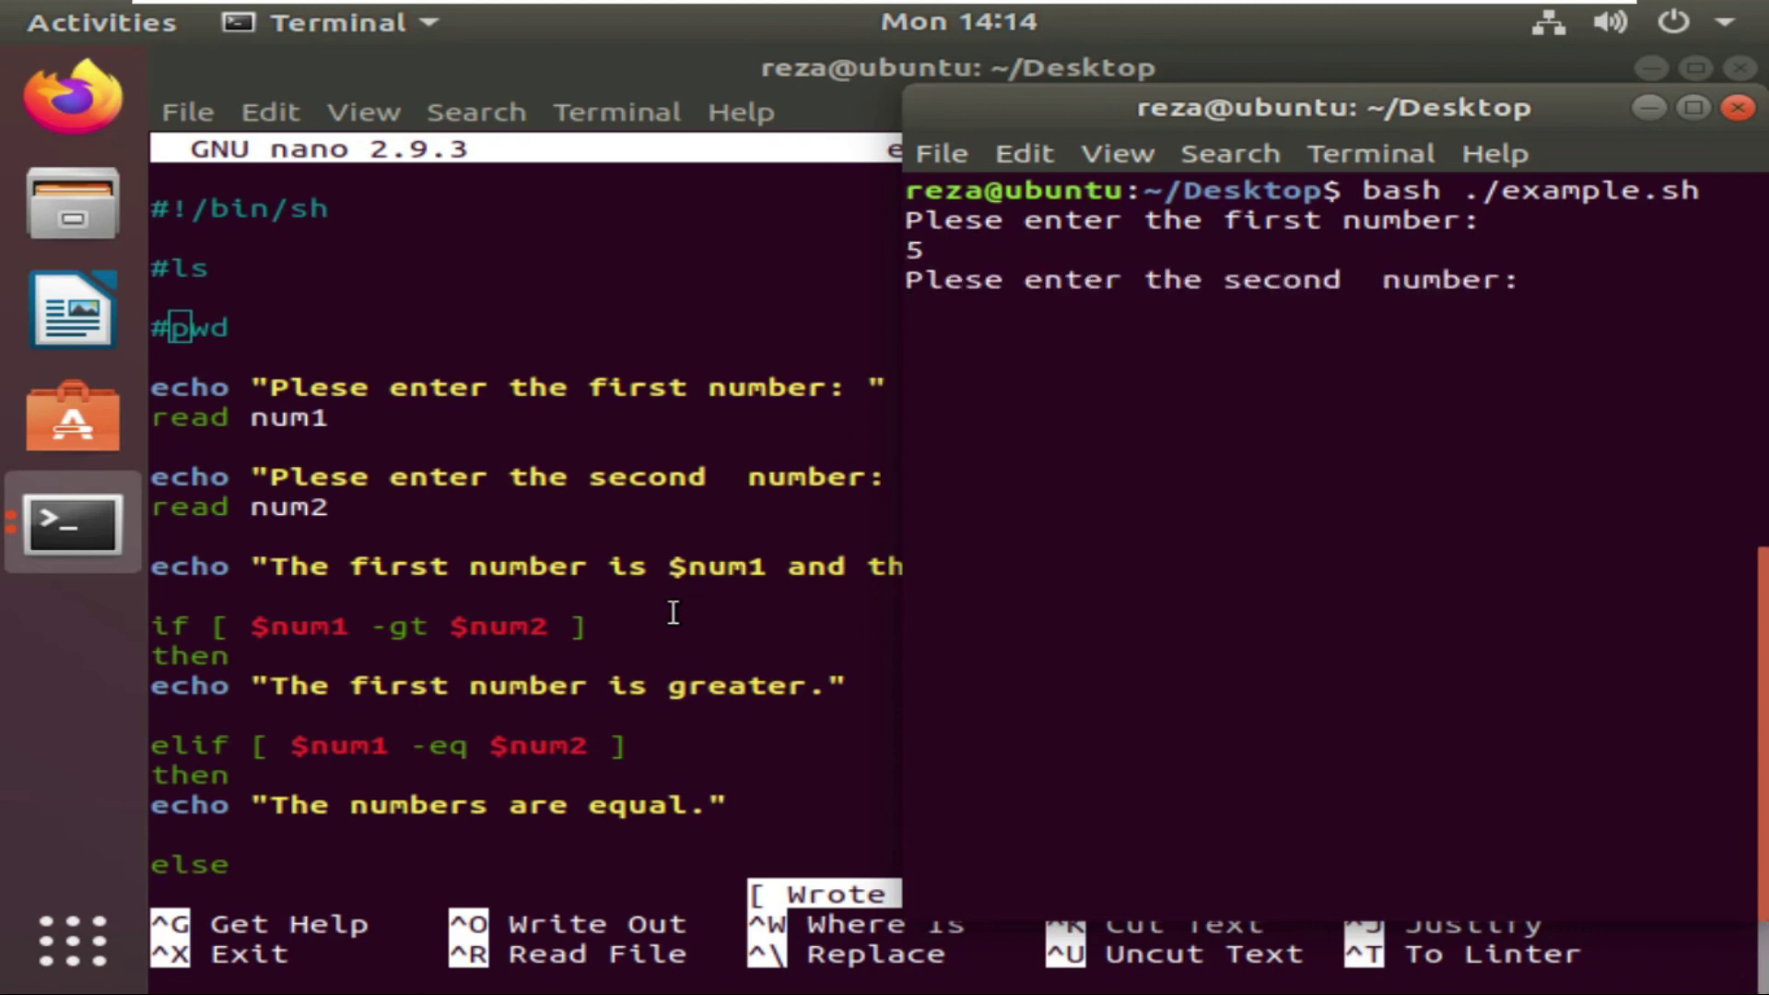
pyautogui.write('2')
pyautogui.press('Return')
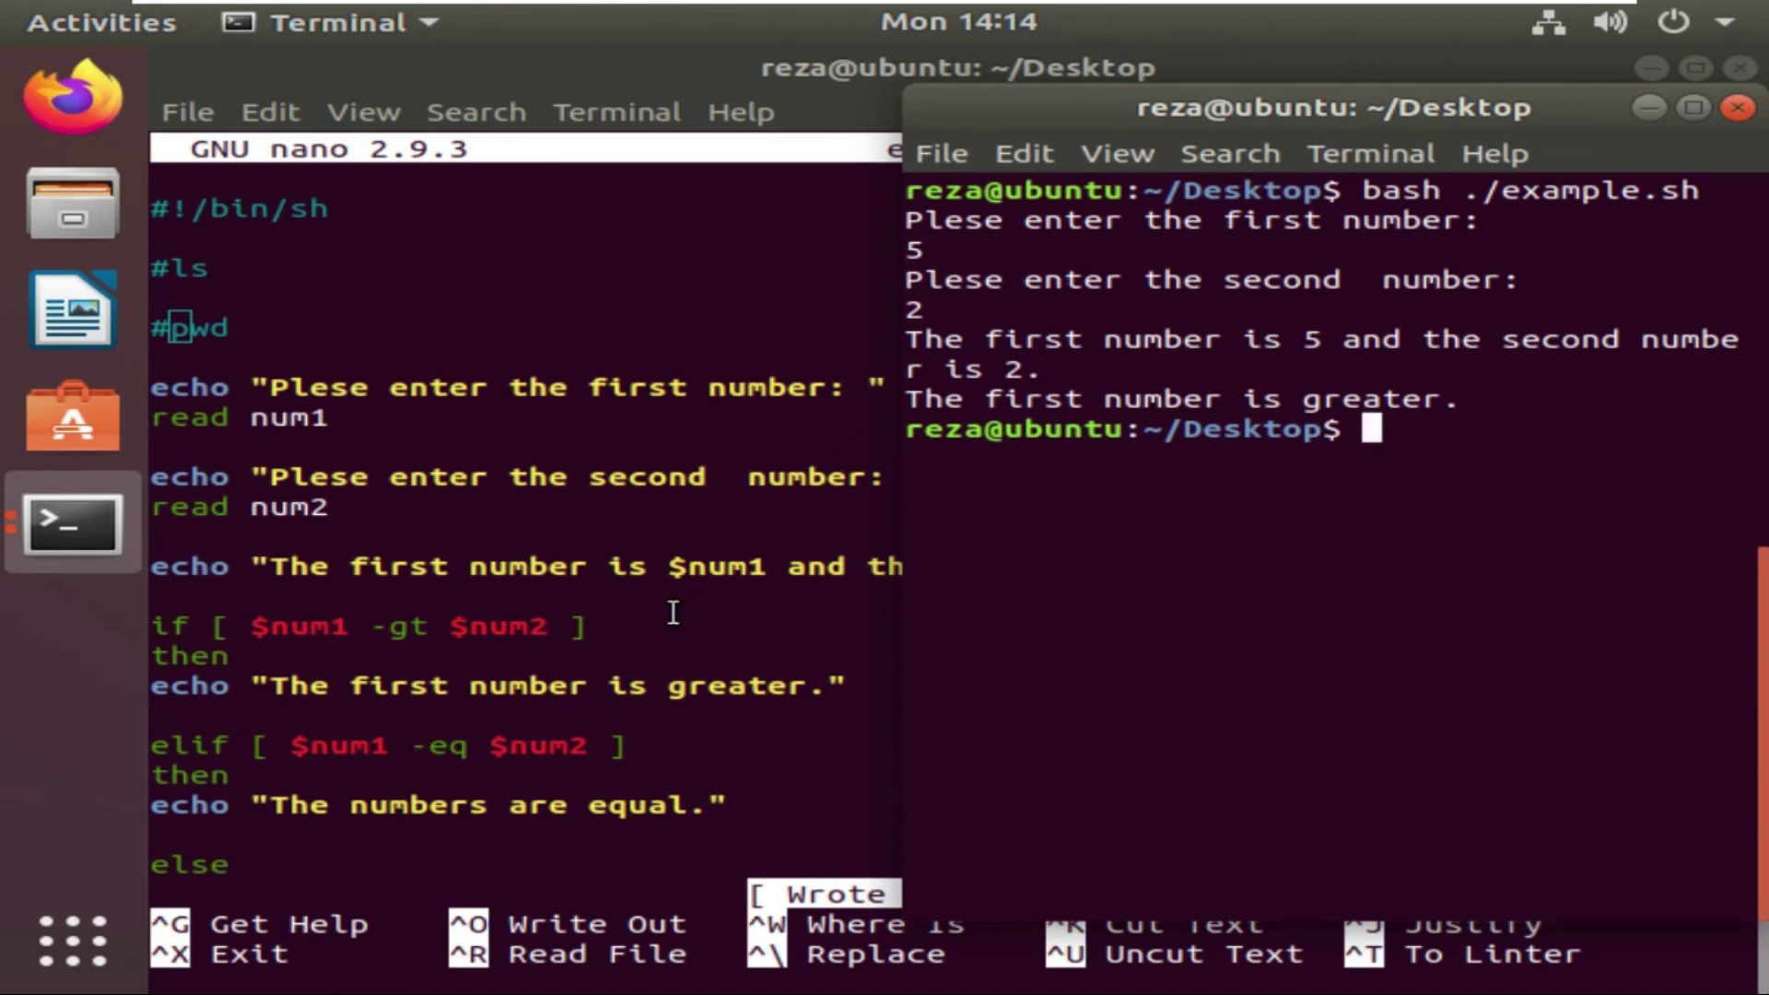
# - Run the script again with 5 and 5 to get "The numbers are equal."
pyautogui.press('Up')
pyautogui.press('Return')
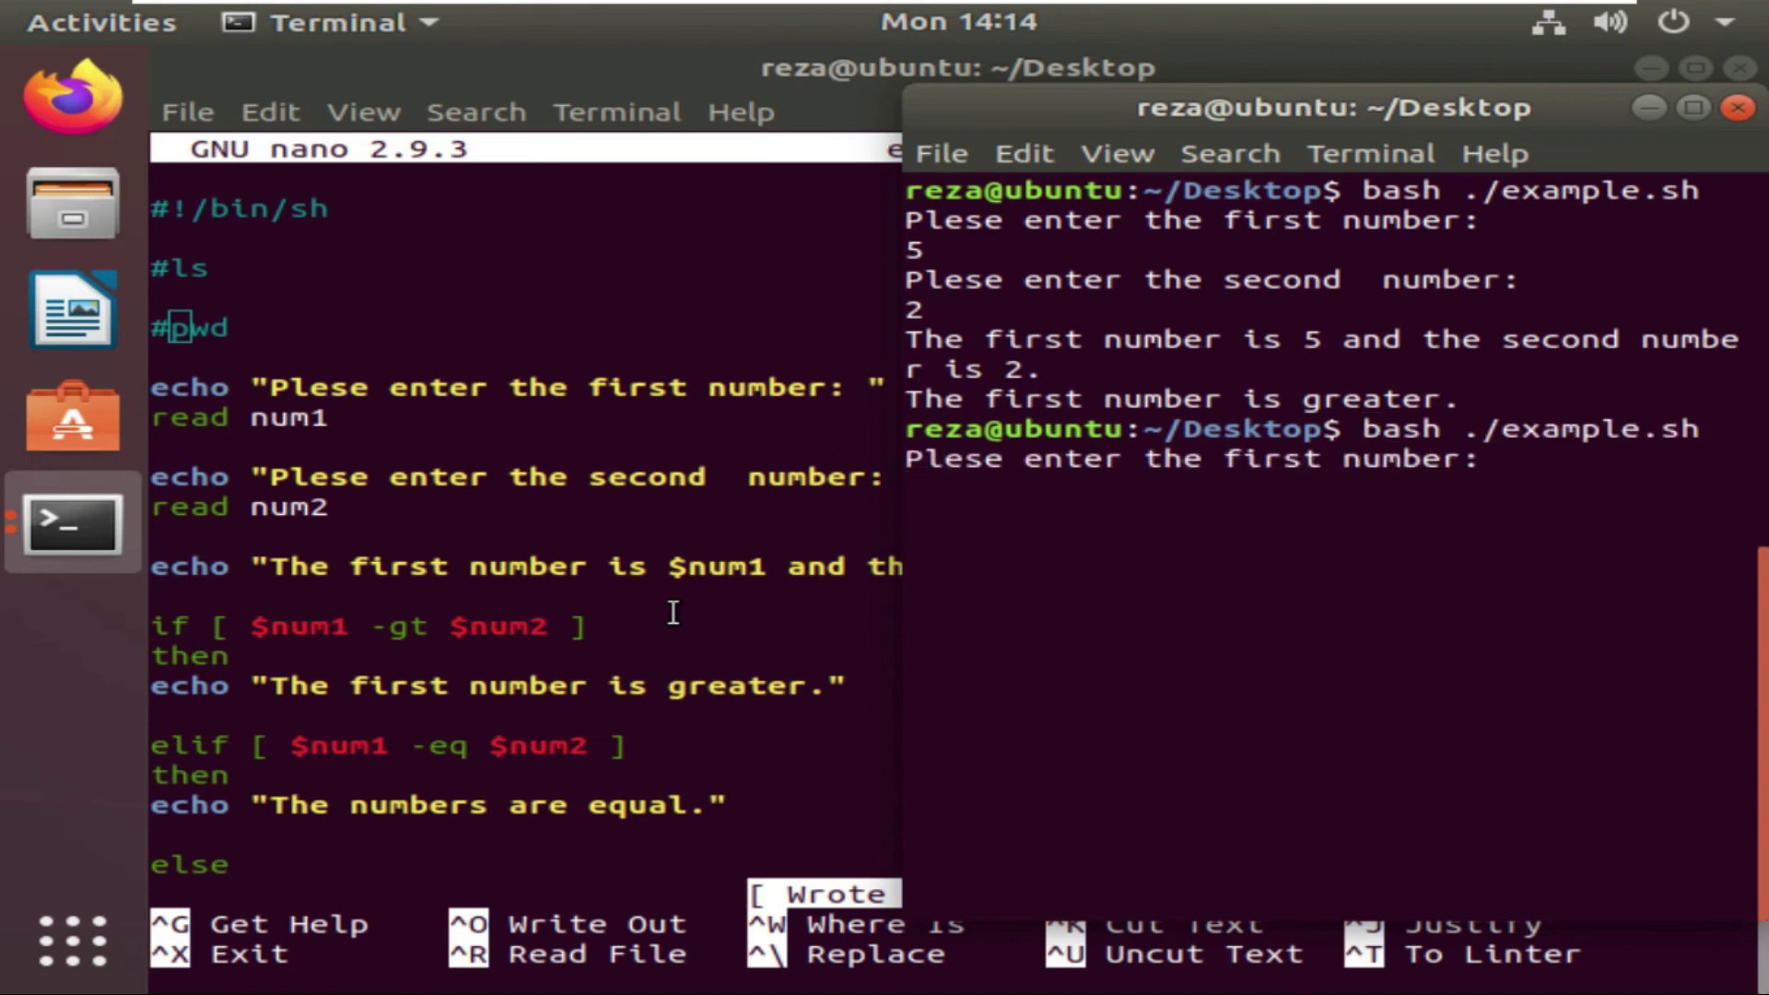
pyautogui.write('5')
pyautogui.press('Return')
pyautogui.write('5')
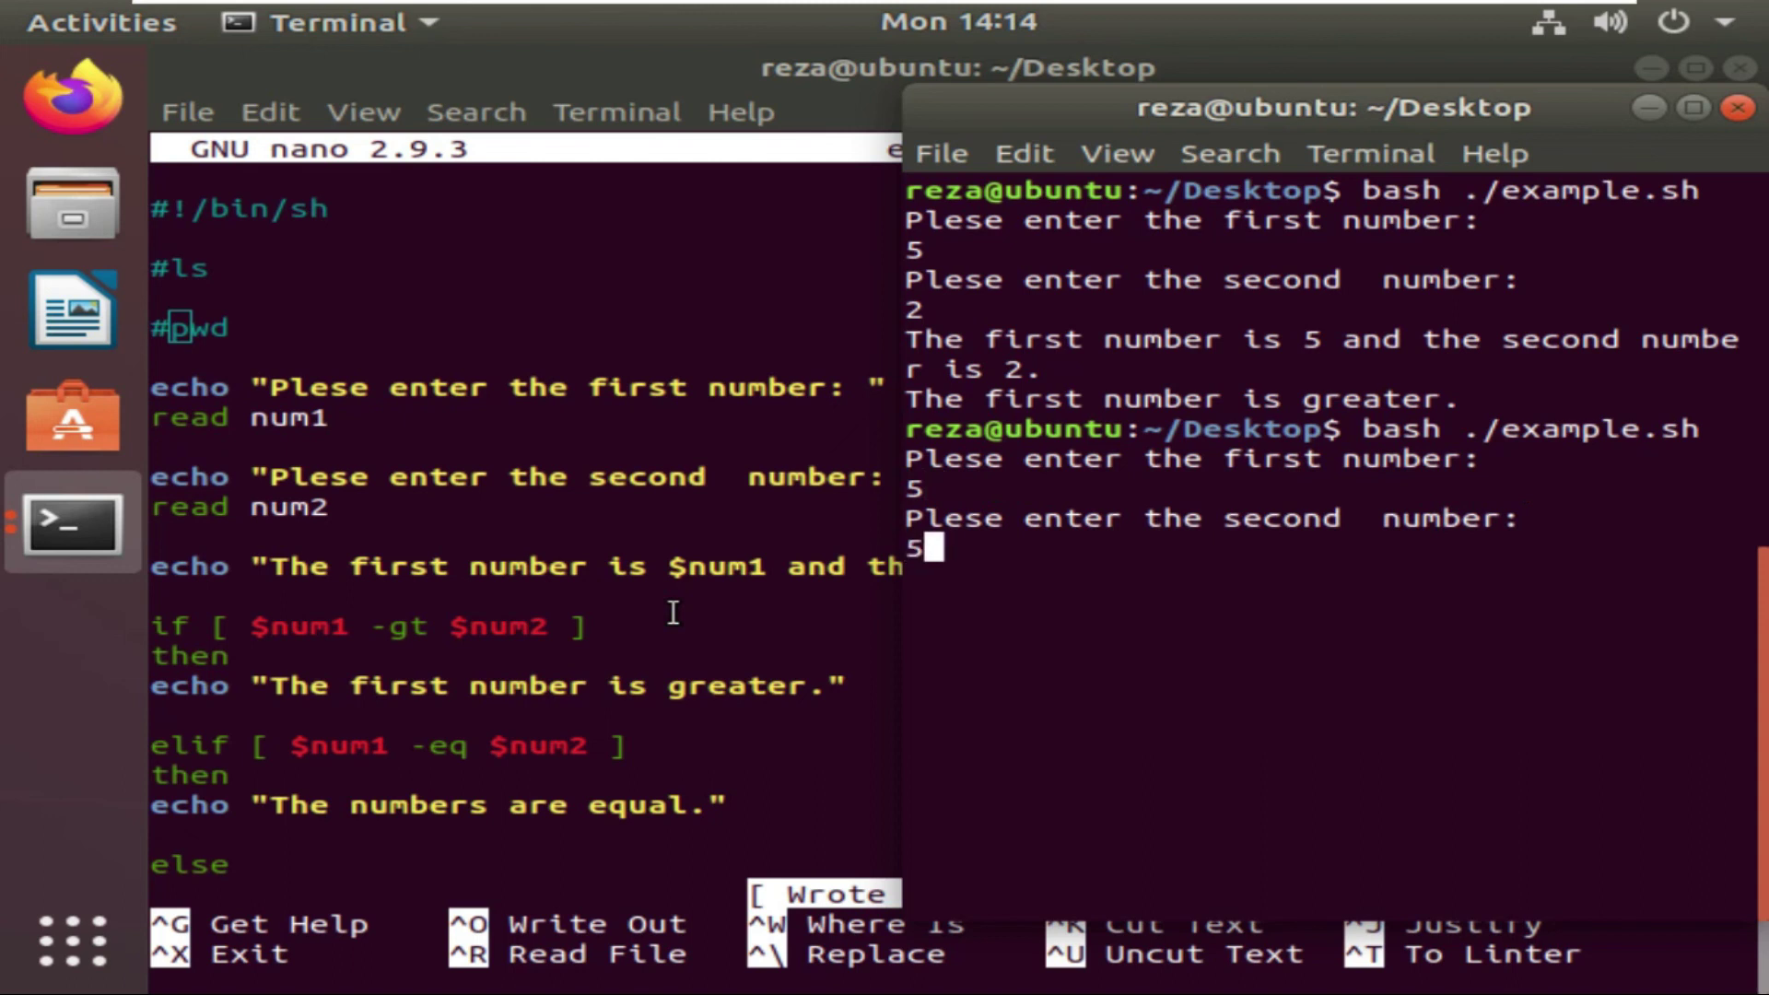
pyautogui.press('Return')
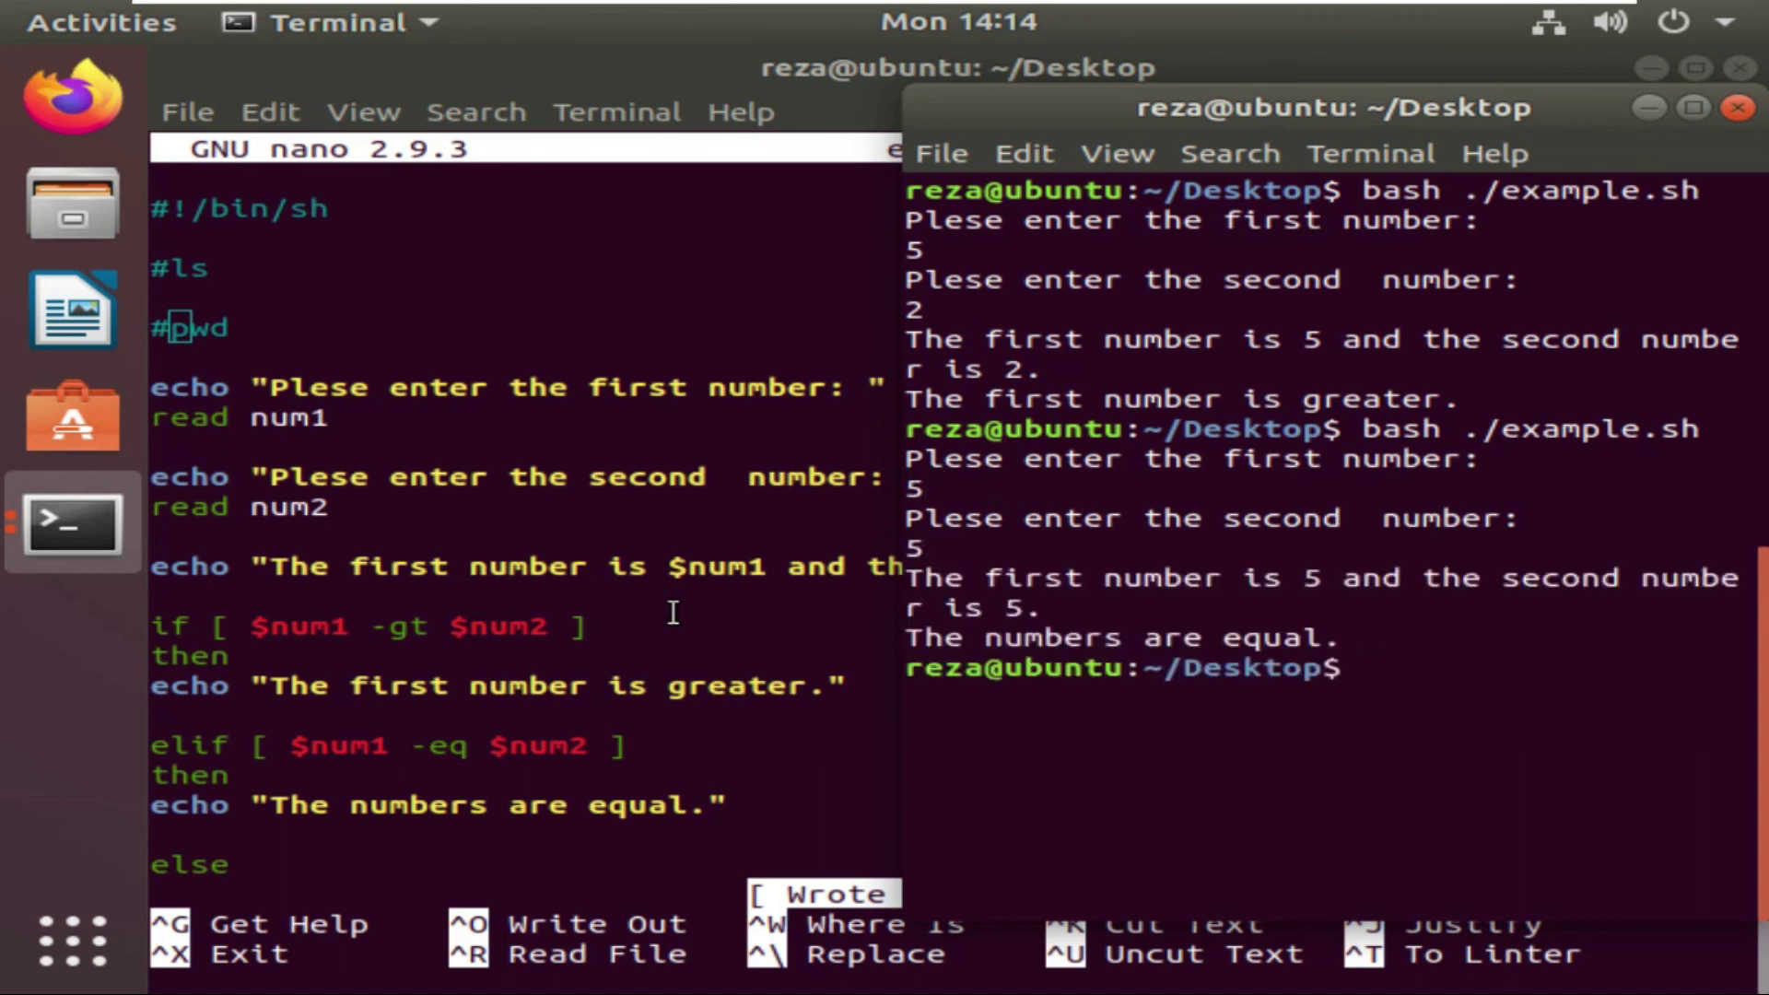
# - Run the script a third time with 5 and 7 to get "The second is greater"
pyautogui.press('Up')
pyautogui.press('Return')
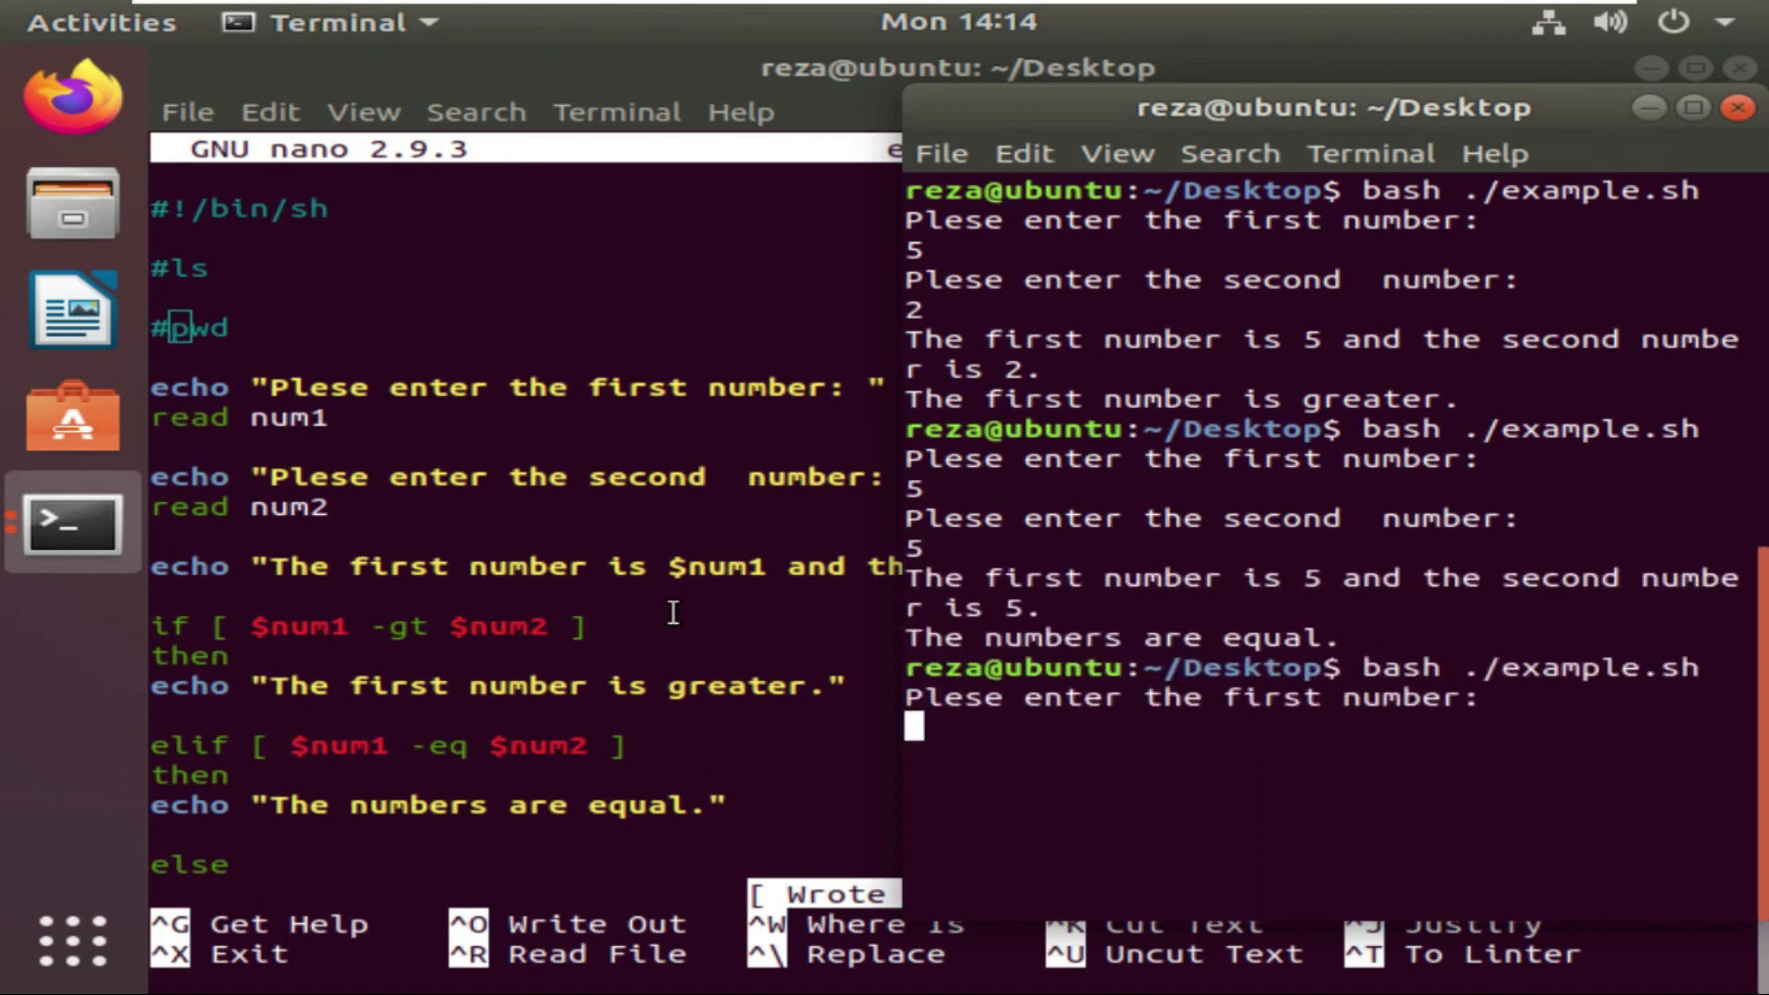
pyautogui.write('5')
pyautogui.press('Return')
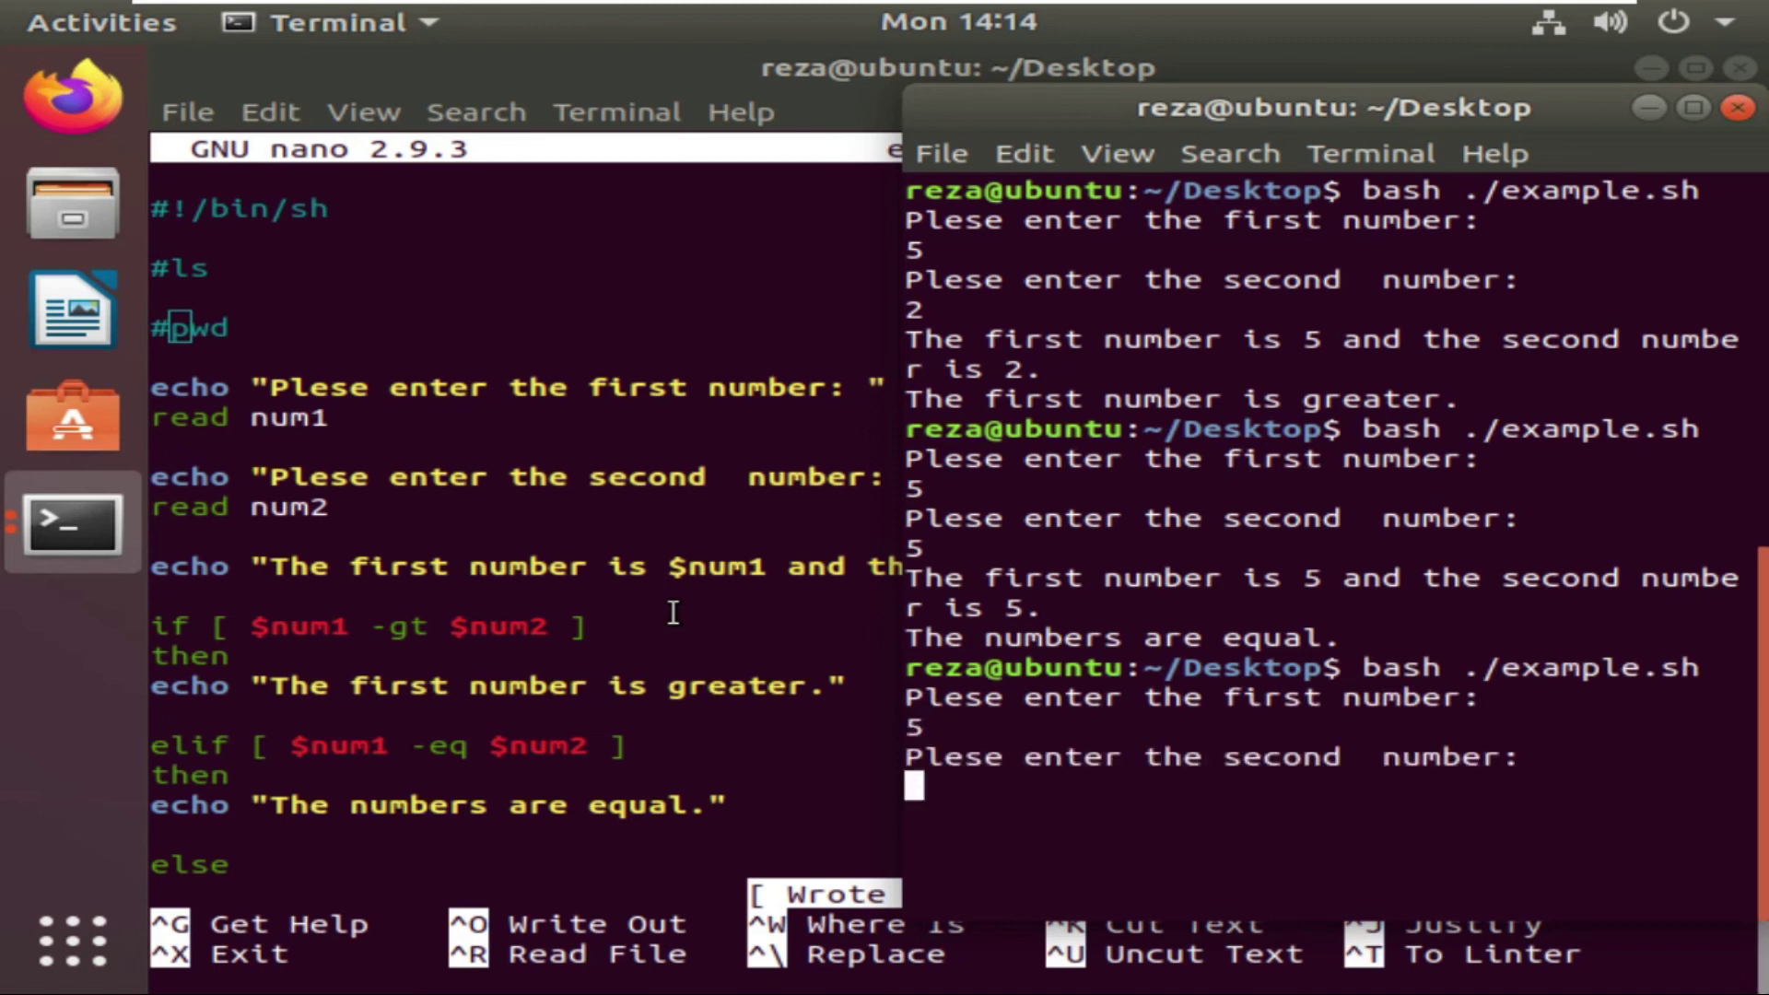
pyautogui.write('7')
pyautogui.press('Return')
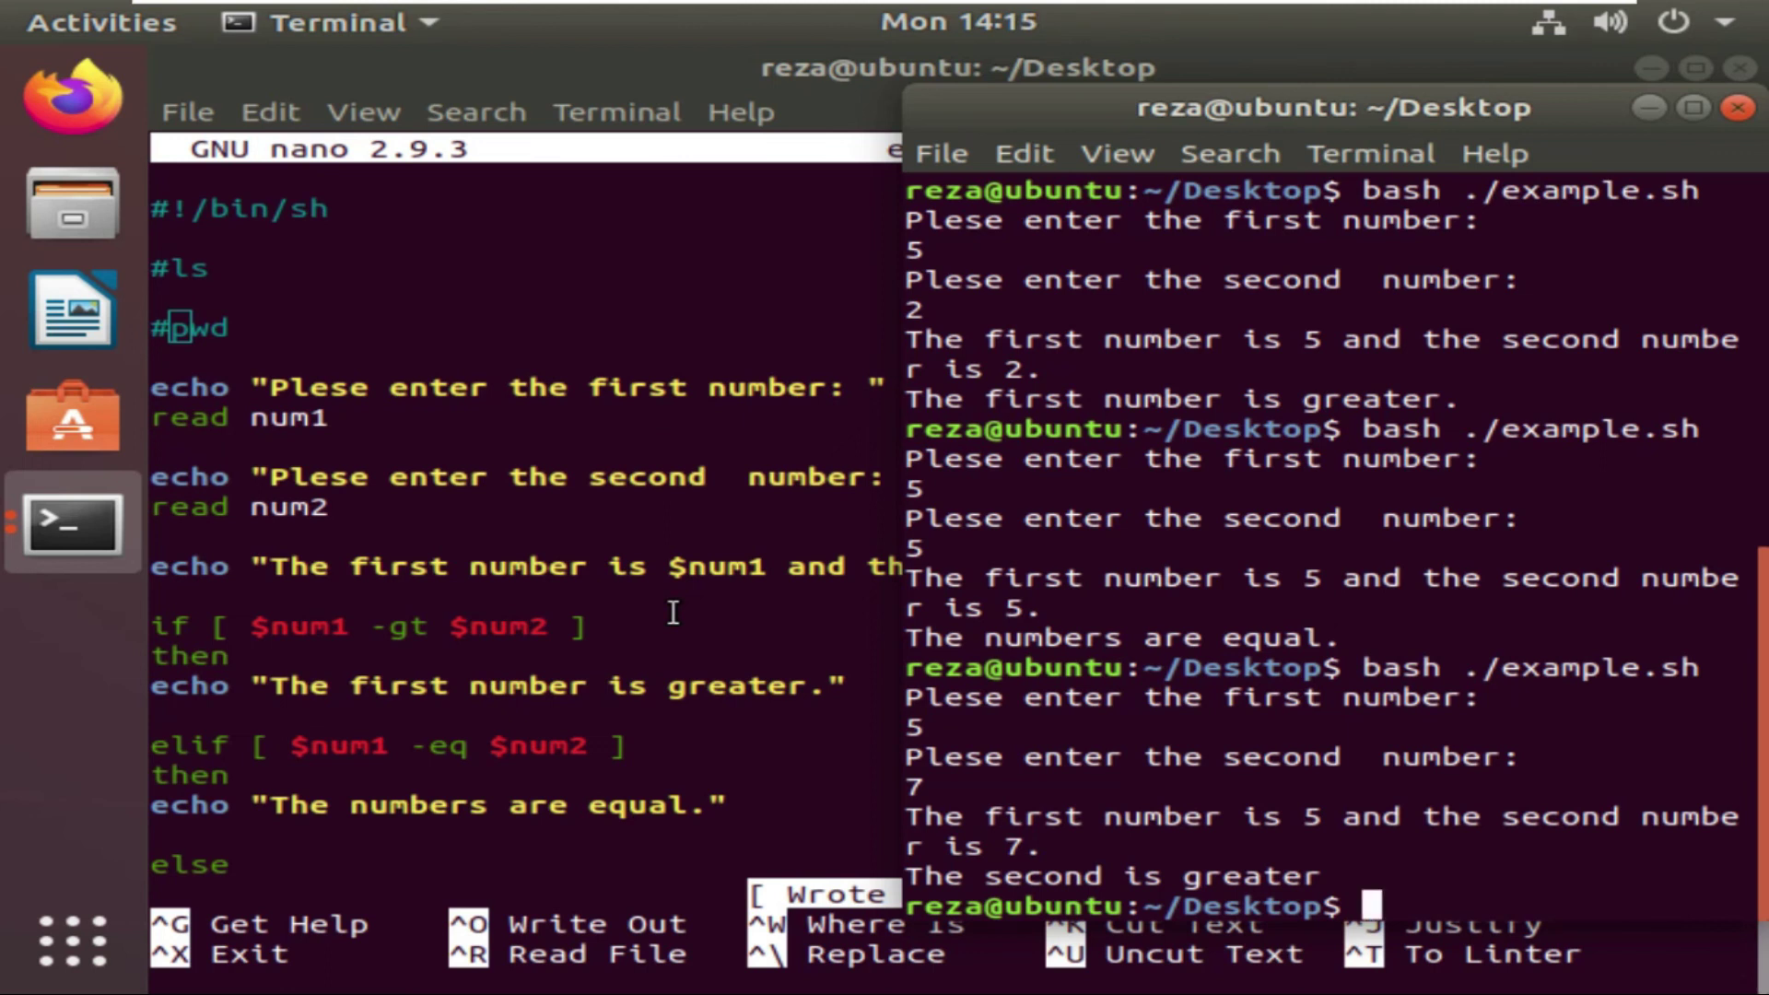
pyautogui.click(586, 691)
pyautogui.scroll(-1, 586, 686)
pyautogui.scroll(-6, 586, 685)
pyautogui.moveTo(290, 539); pyautogui.dragTo(461, 537)
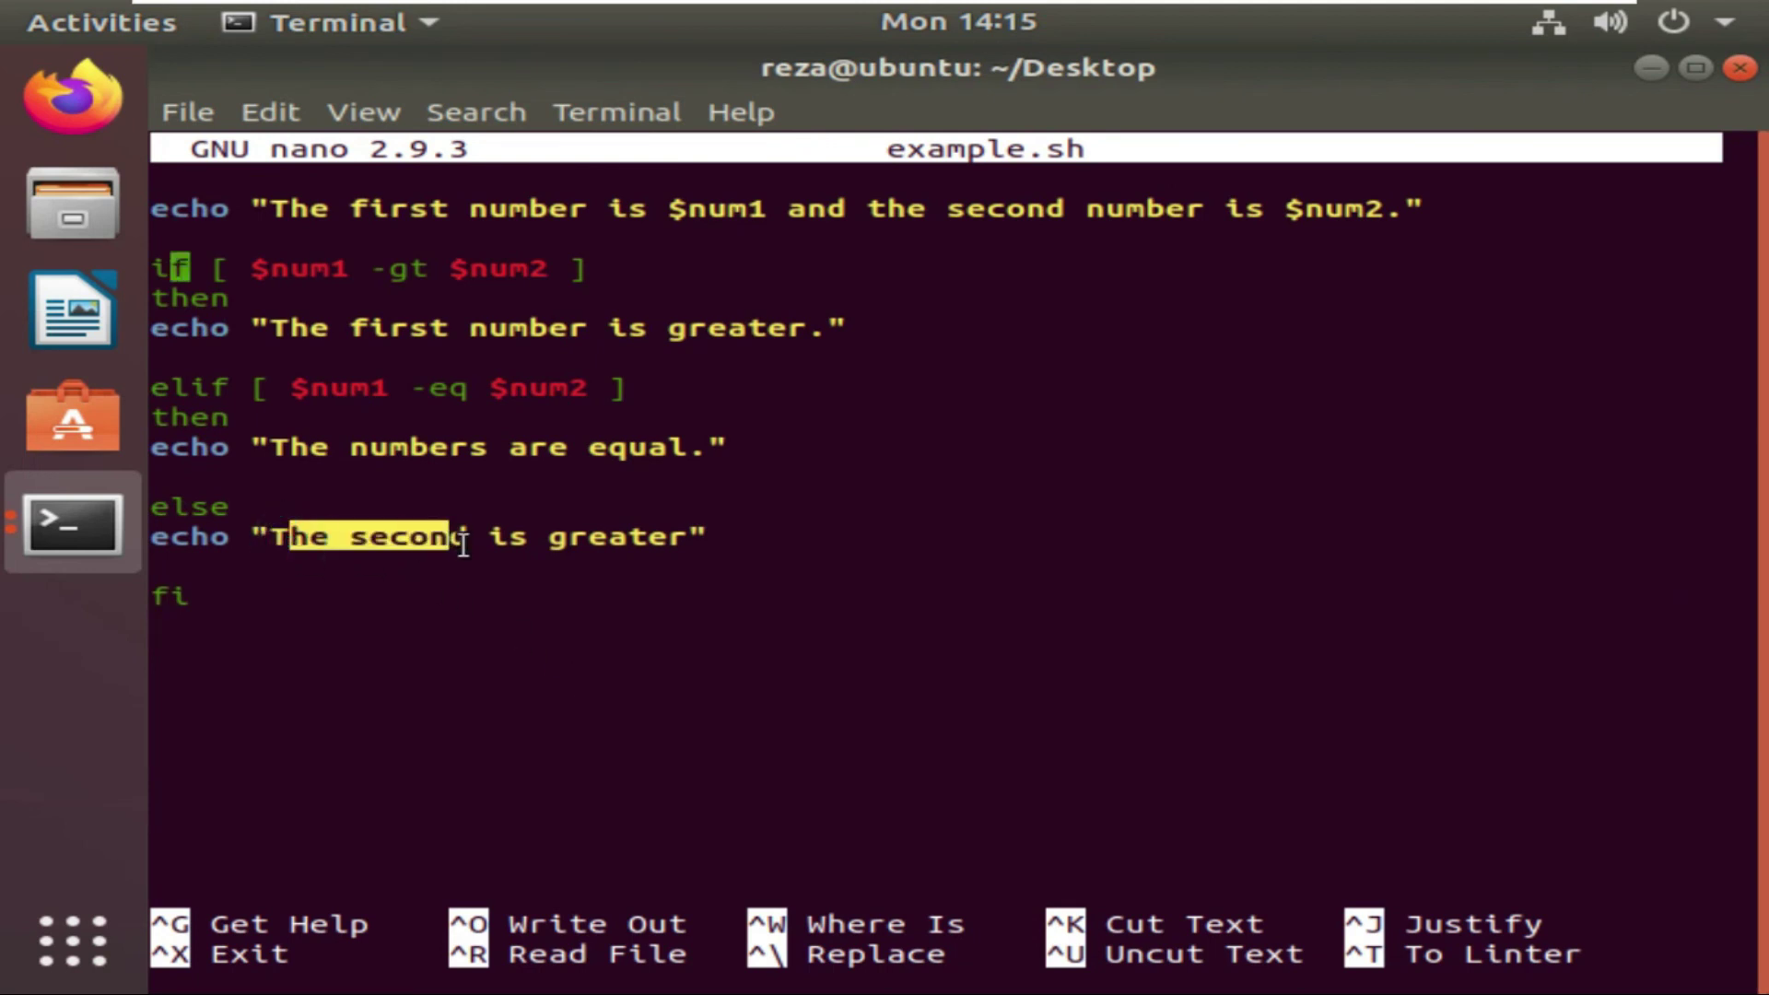
pyautogui.scroll(4, 464, 546)
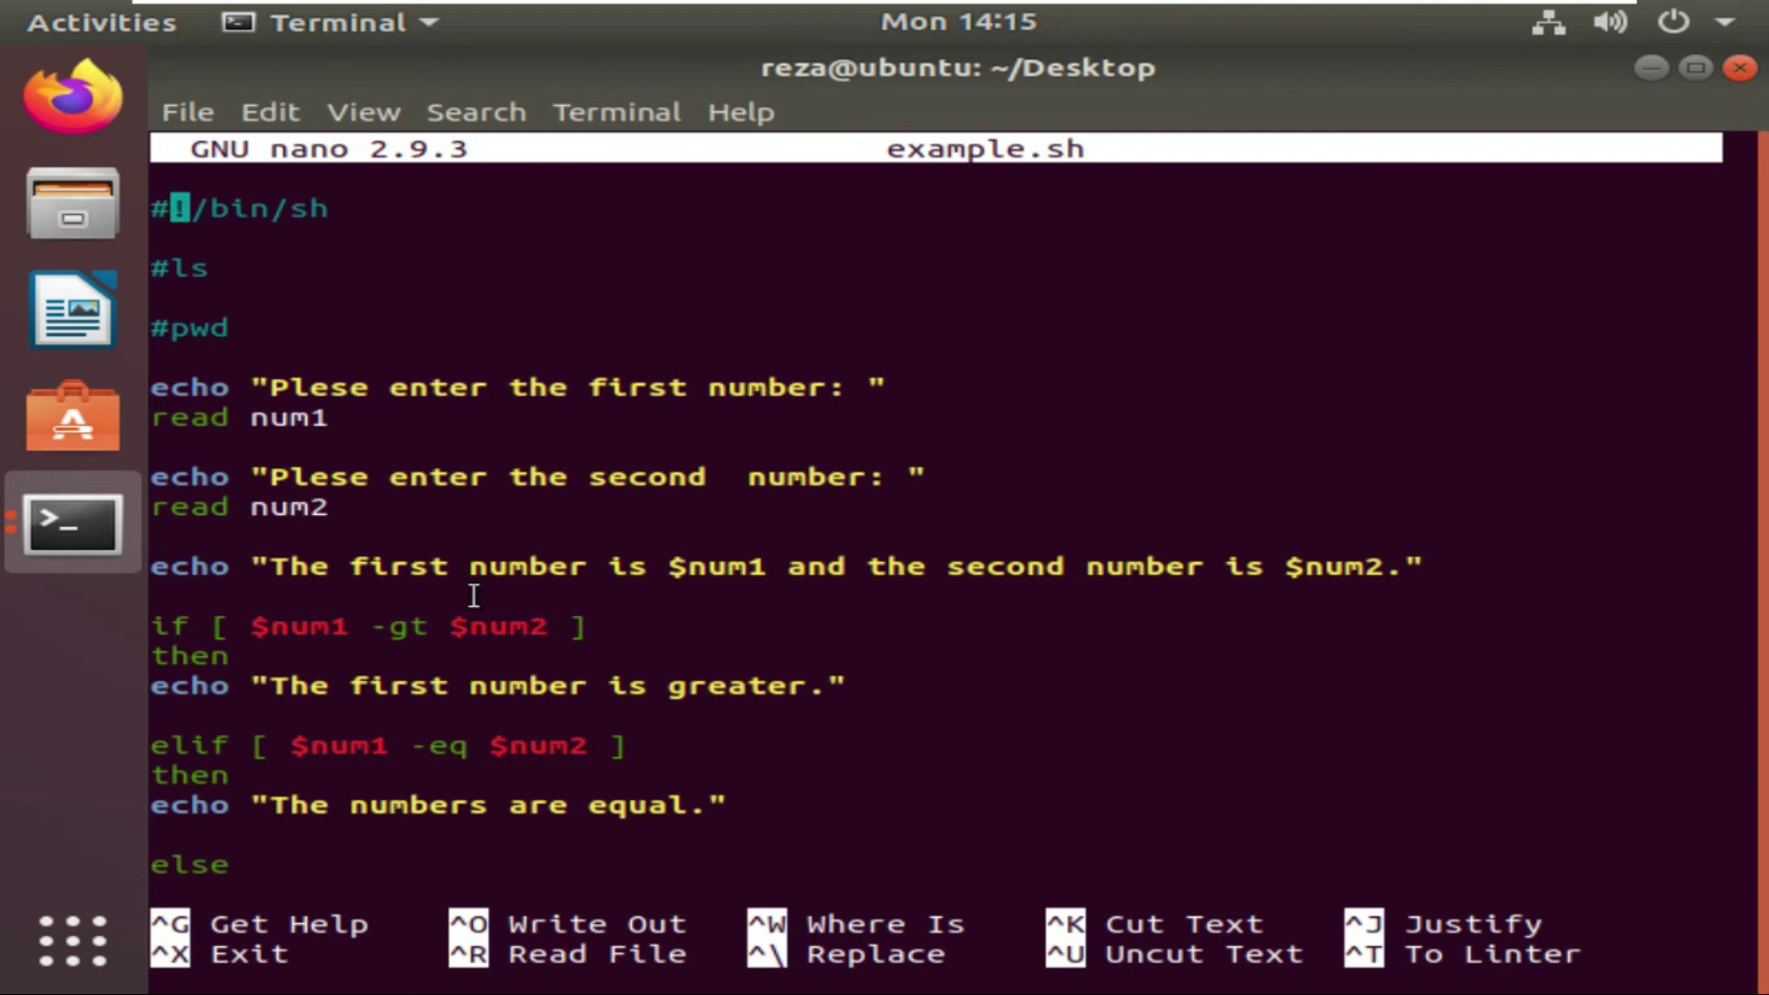
pyautogui.press('Down')
pyautogui.press('Down')
pyautogui.press('Down')
pyautogui.press('Down')
pyautogui.press('Down')
pyautogui.press('Down')
pyautogui.press('Down')
pyautogui.press('Down')
pyautogui.press('Down')
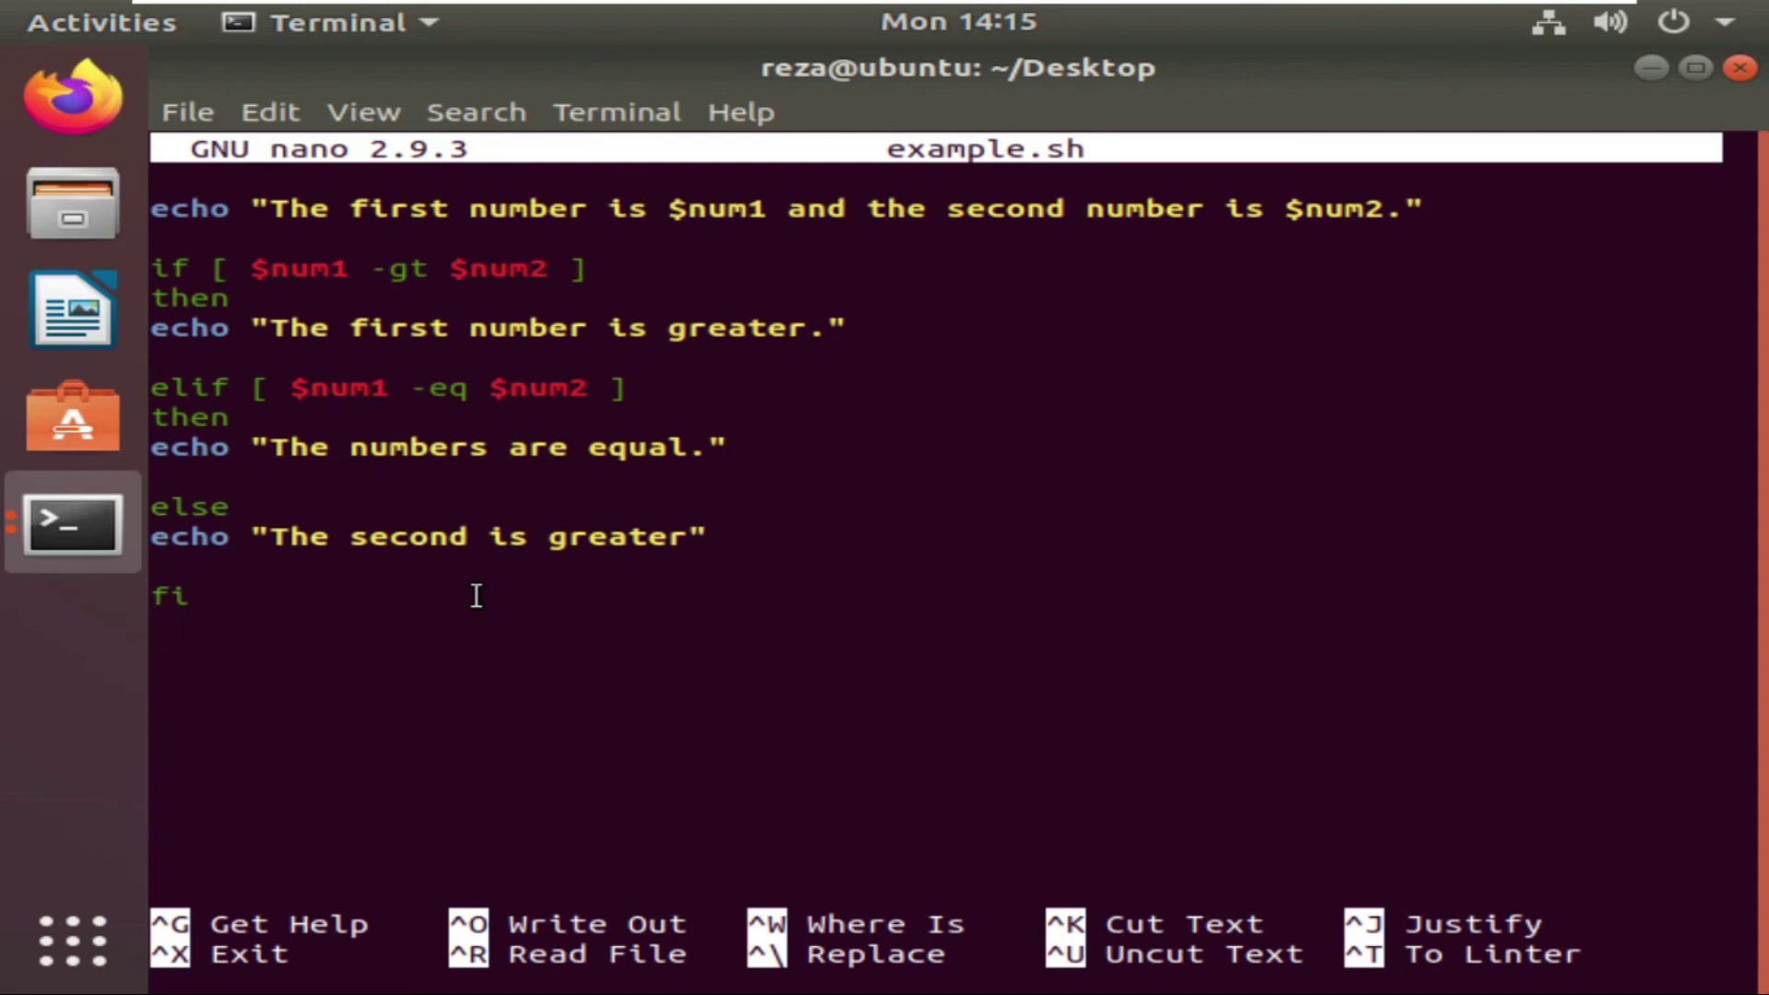
pyautogui.moveTo(273, 269); pyautogui.dragTo(332, 271)
pyautogui.doubleClick(431, 270)
pyautogui.click(339, 387)
pyautogui.doubleClick(522, 388)
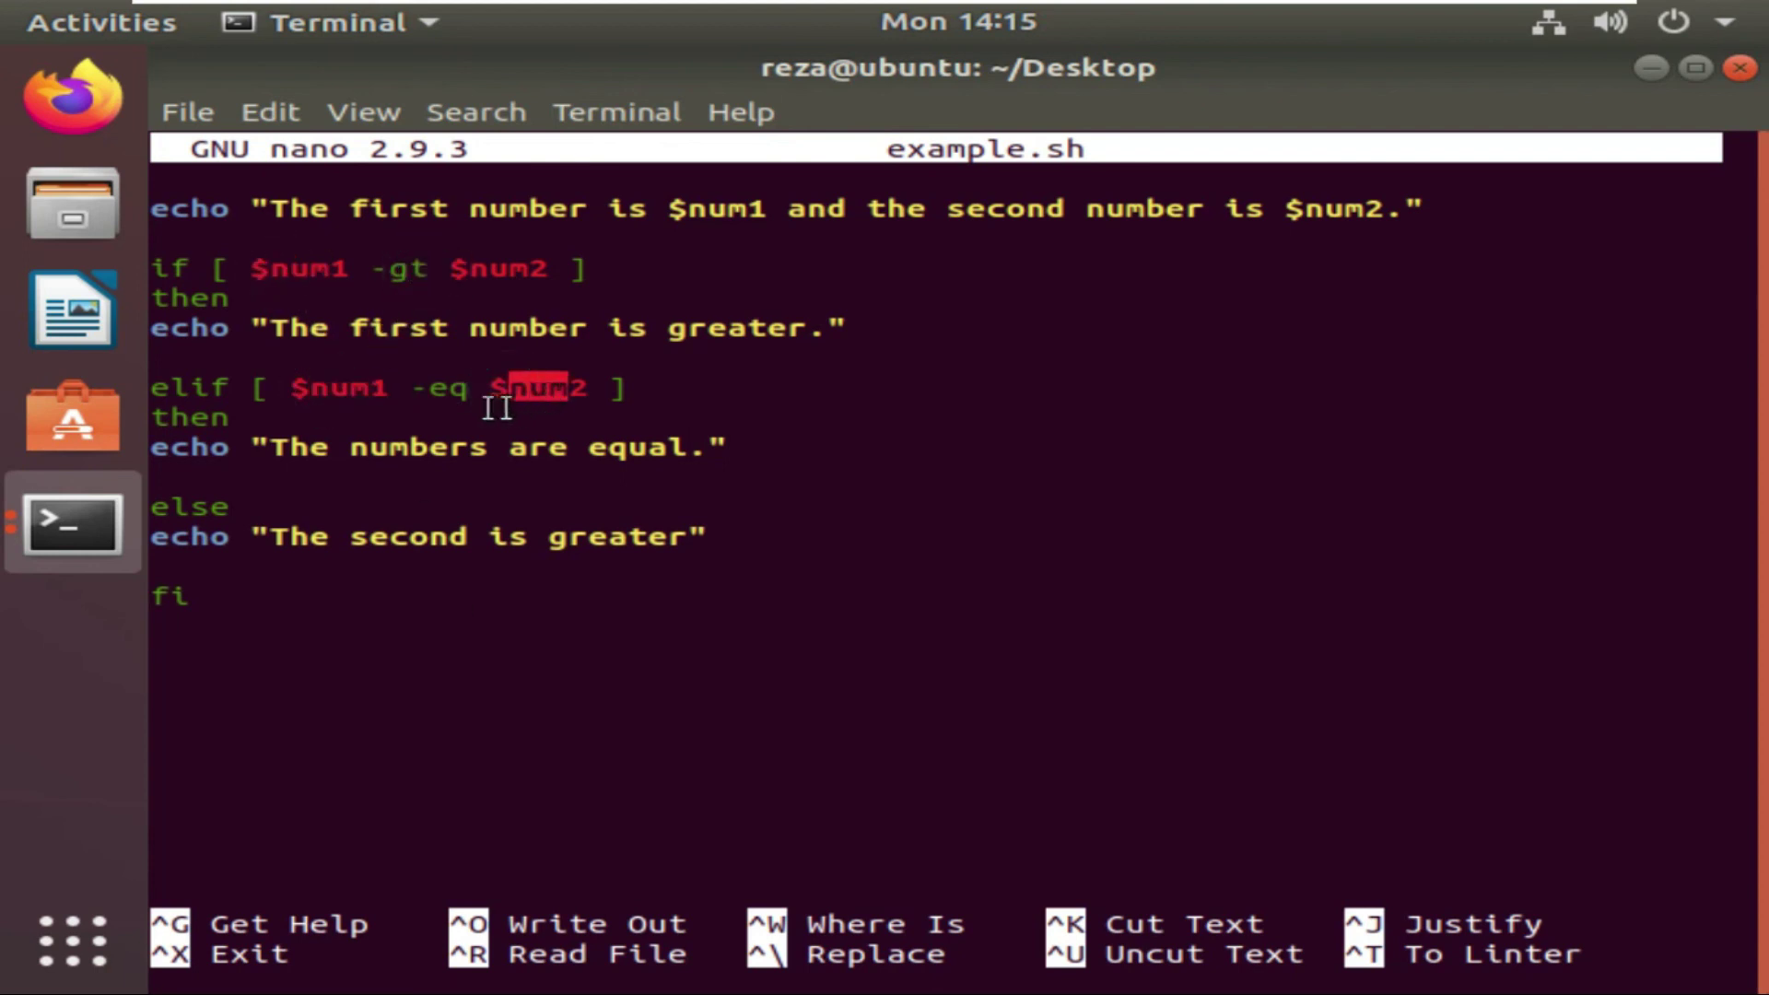
pyautogui.tripleClick(394, 328)
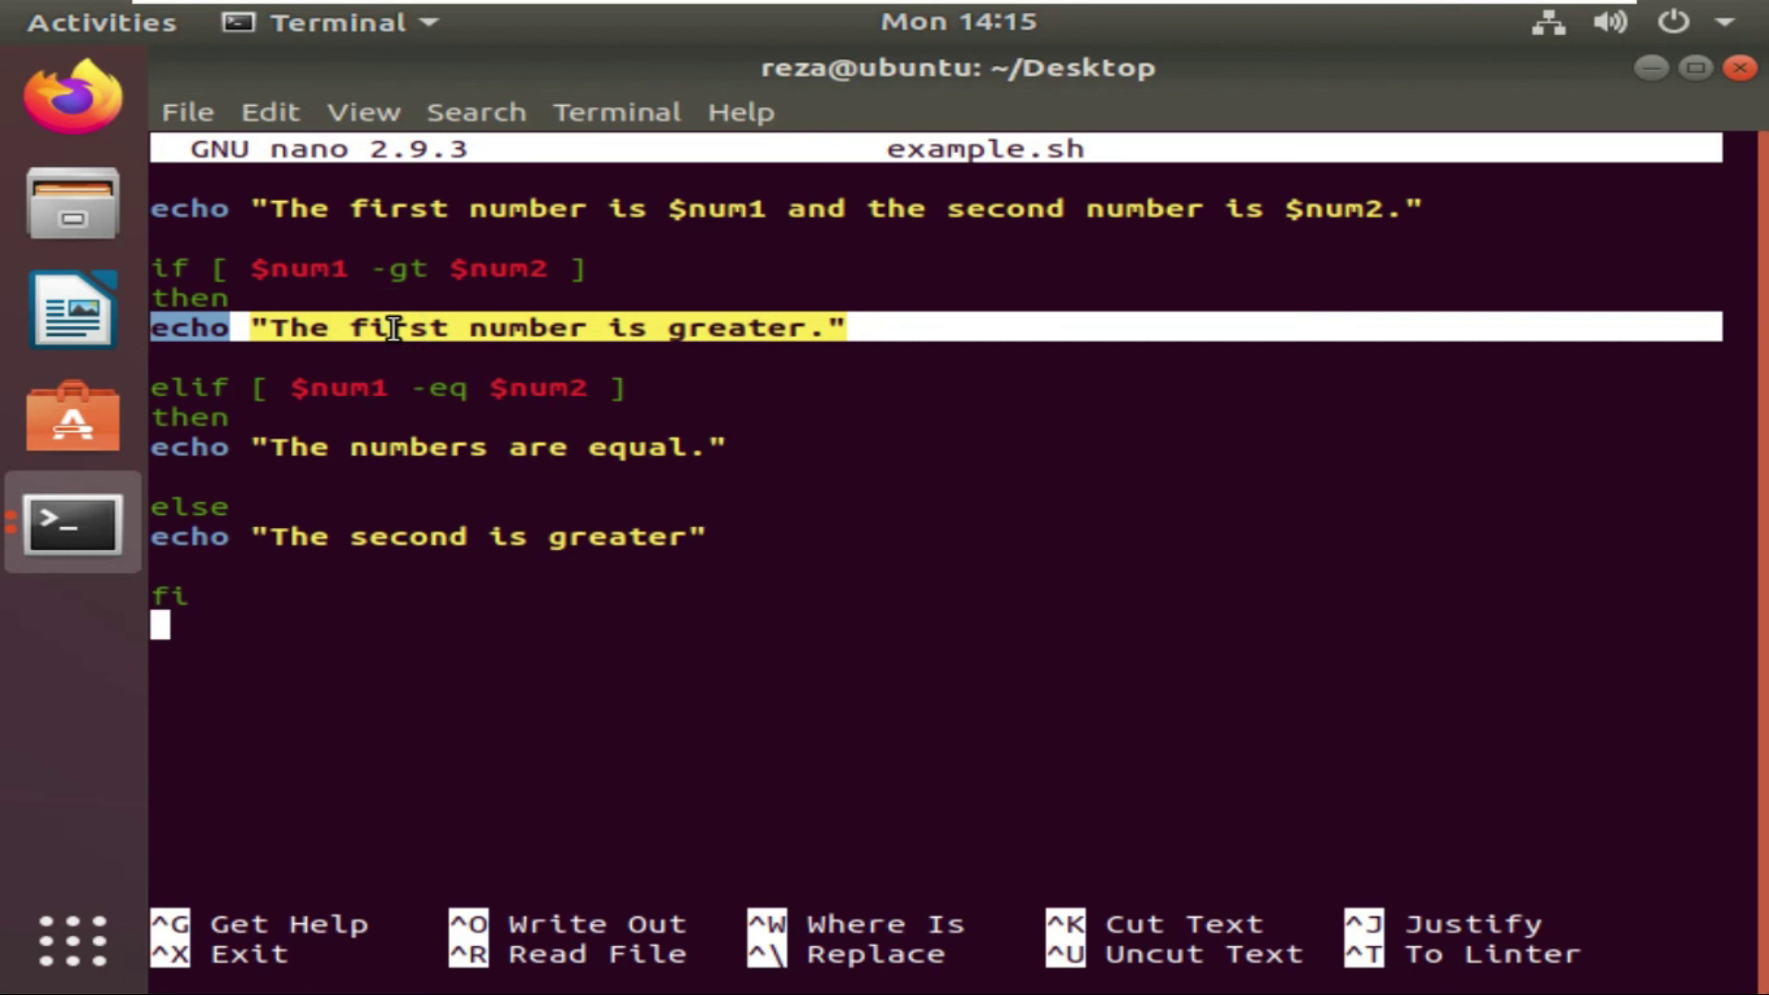